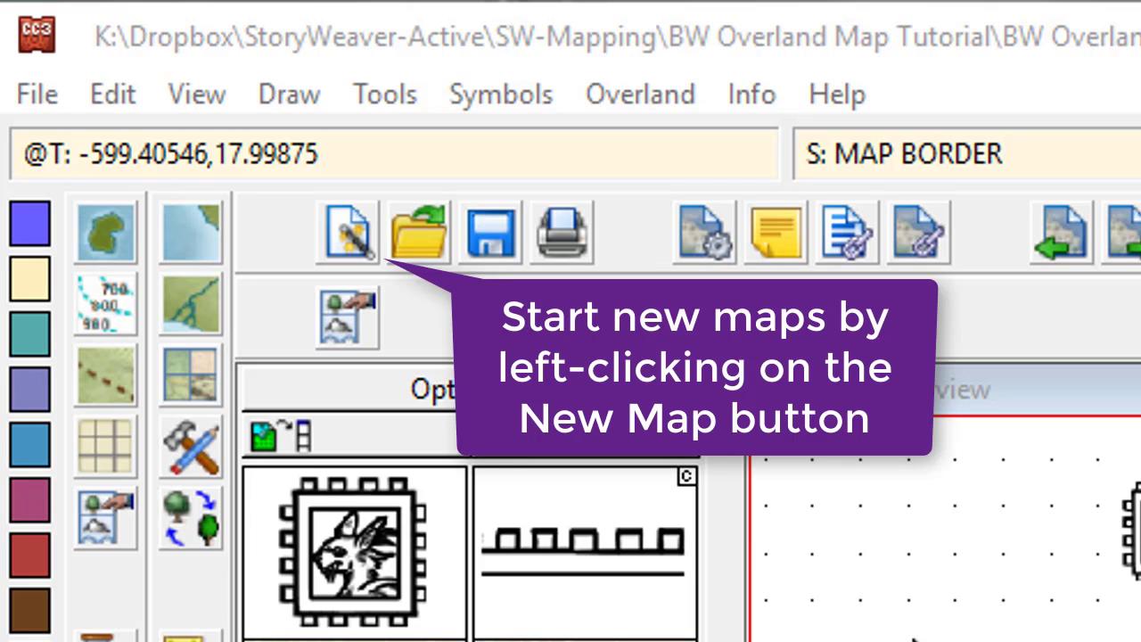
# Create a new map of the Overland Maps type from the predefined template CC3 Standard 1000x800.
pyautogui.click(346, 232)
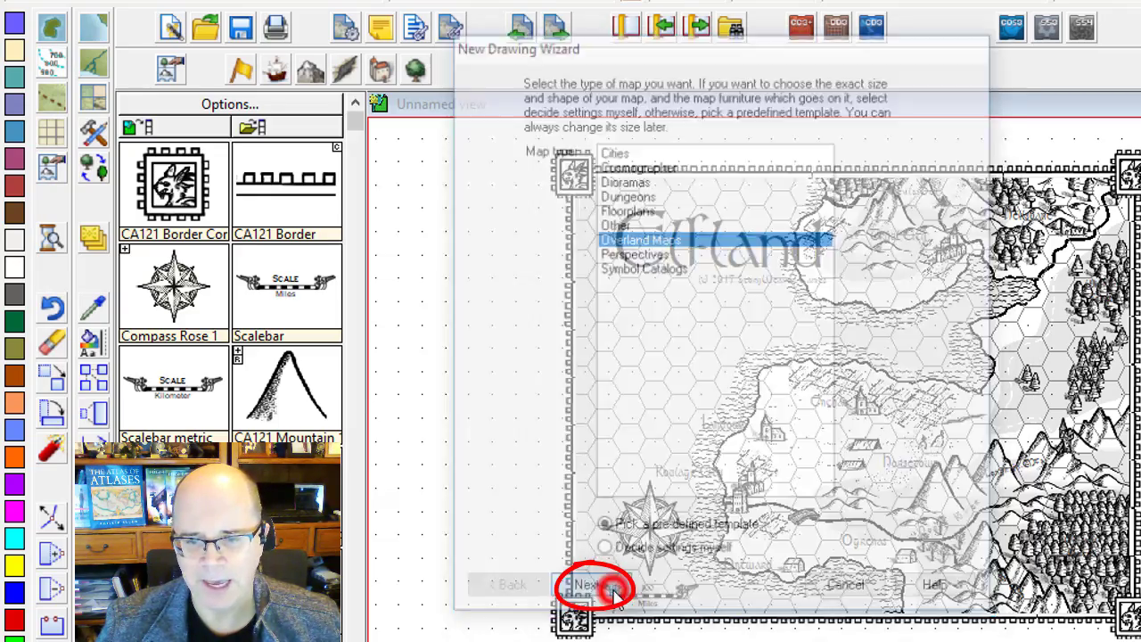
pyautogui.click(614, 591)
pyautogui.scroll(3, 731, 253)
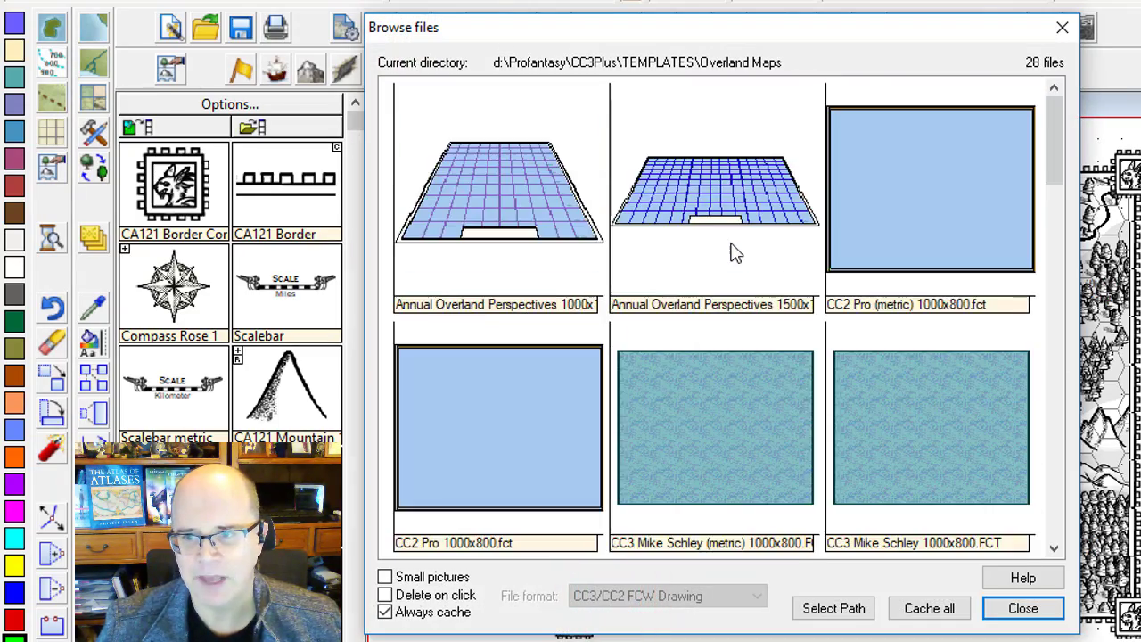
pyautogui.scroll(-10, 733, 253)
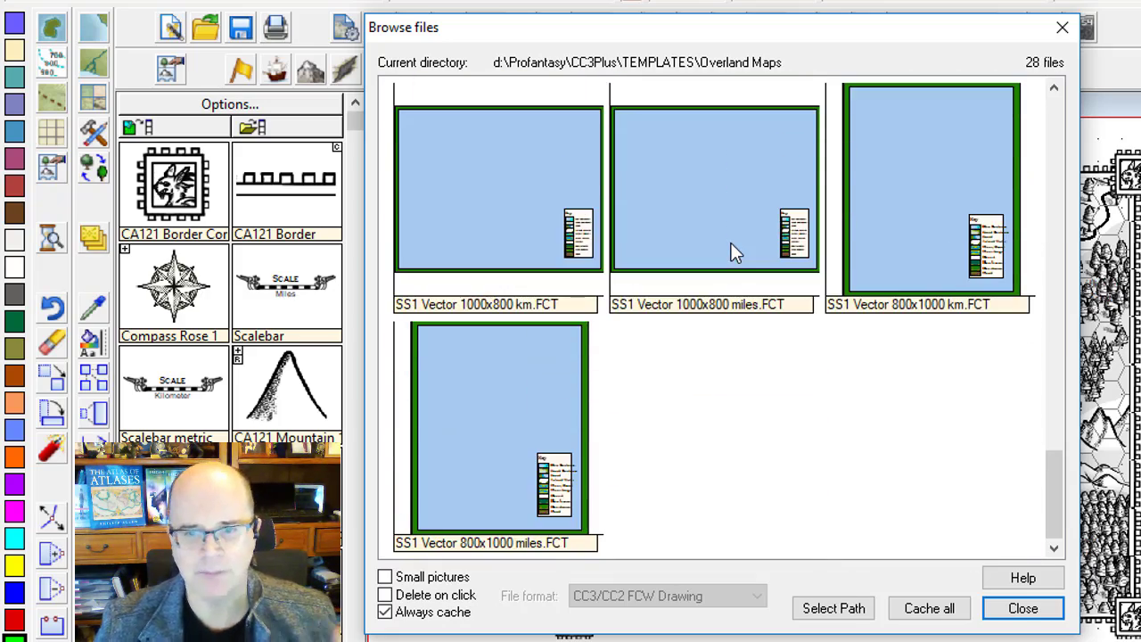
pyautogui.scroll(10, 731, 248)
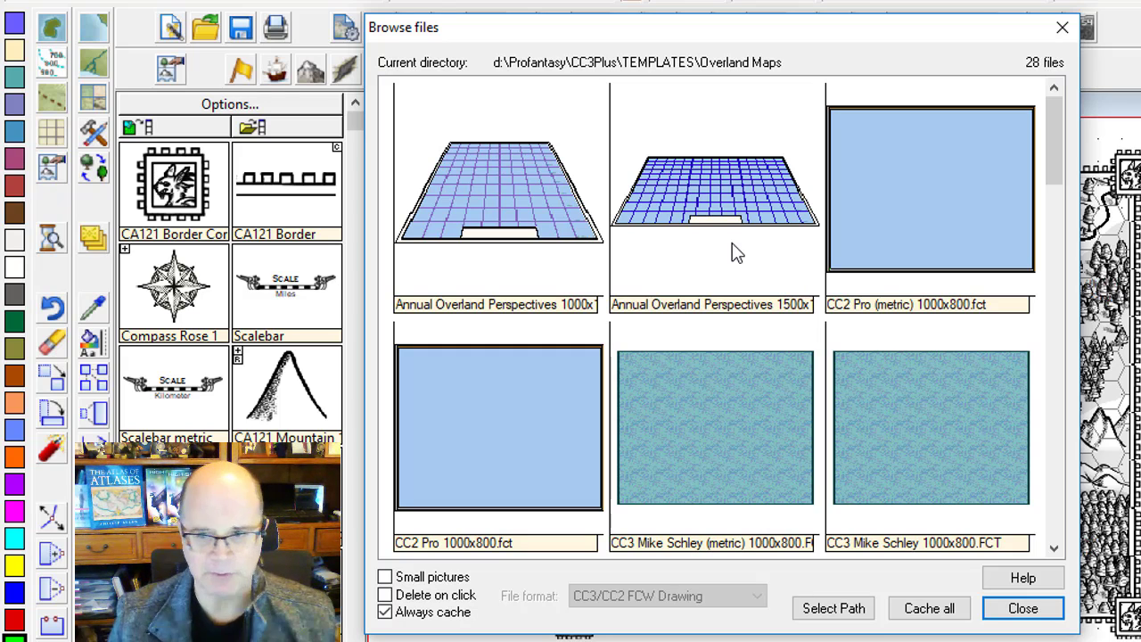
pyautogui.scroll(-5, 732, 242)
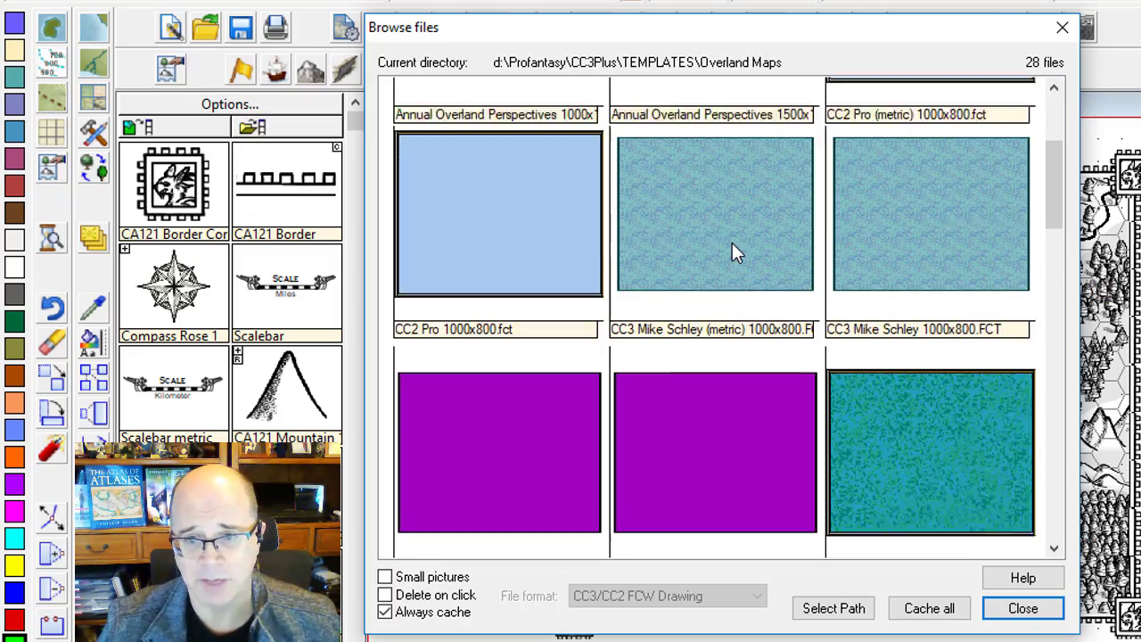
pyautogui.scroll(4, 732, 242)
pyautogui.scroll(-6, 733, 246)
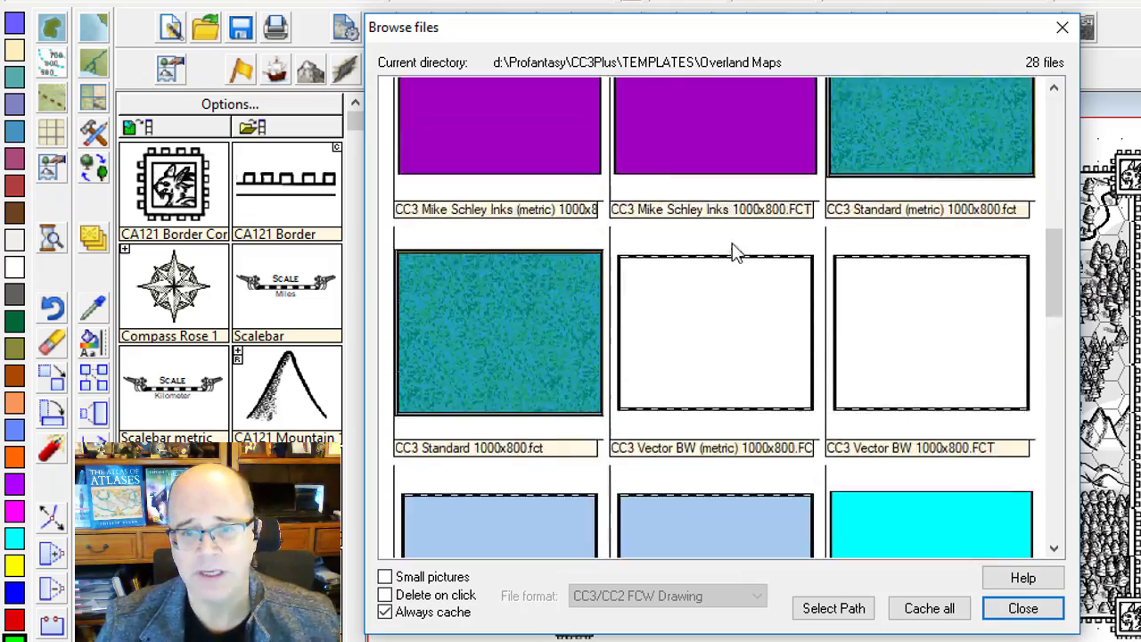
pyautogui.scroll(2, 733, 246)
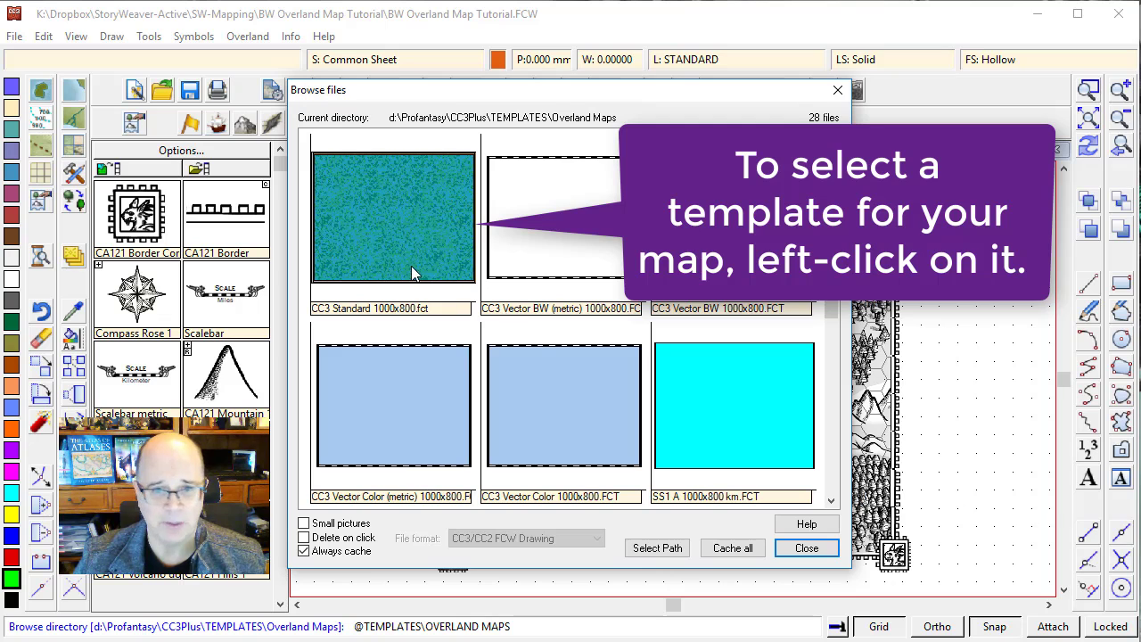
pyautogui.click(380, 239)
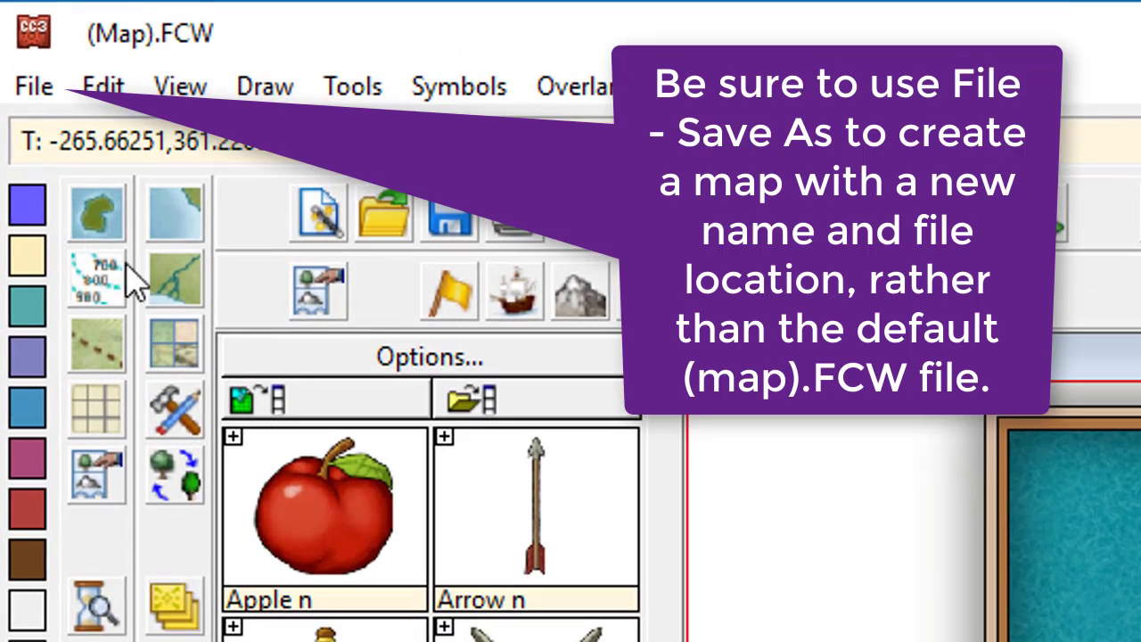
# Save the map under the new name "Islands the Dread Pirate King" in the Overland folder of SW-Mapping.
pyautogui.click(34, 89)
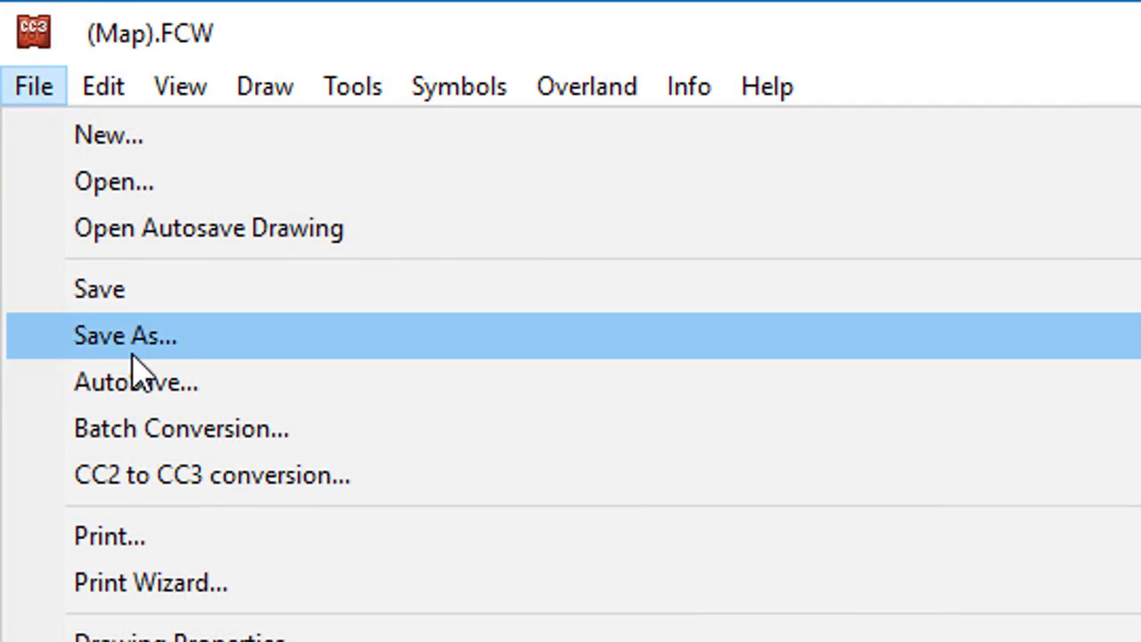
pyautogui.click(132, 354)
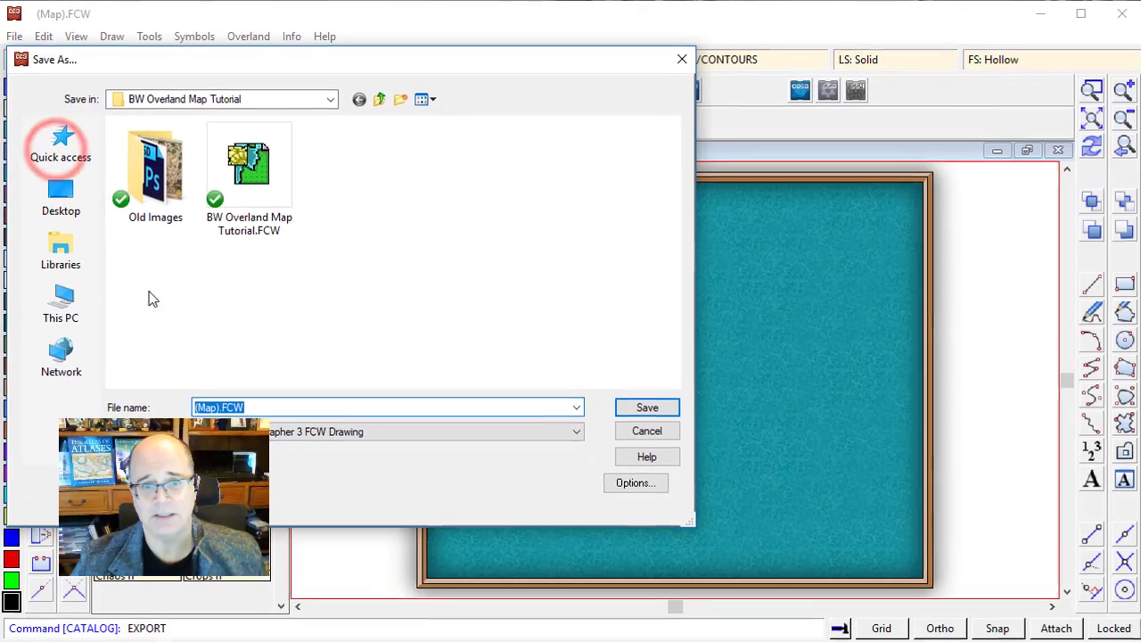
pyautogui.click(378, 99)
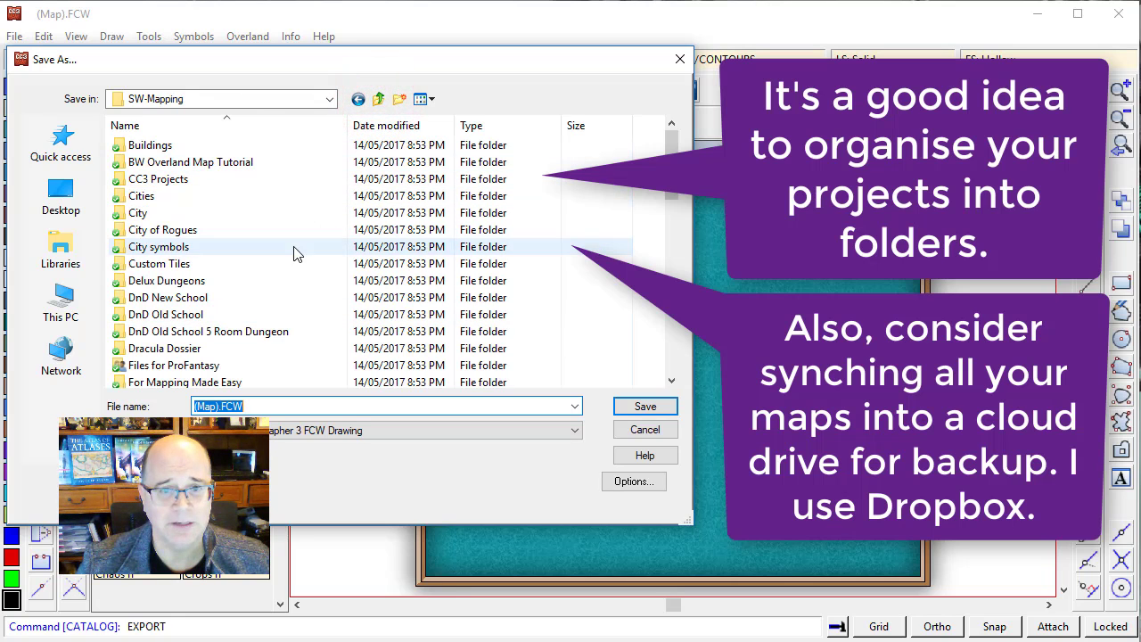
pyautogui.scroll(-2, 211, 198)
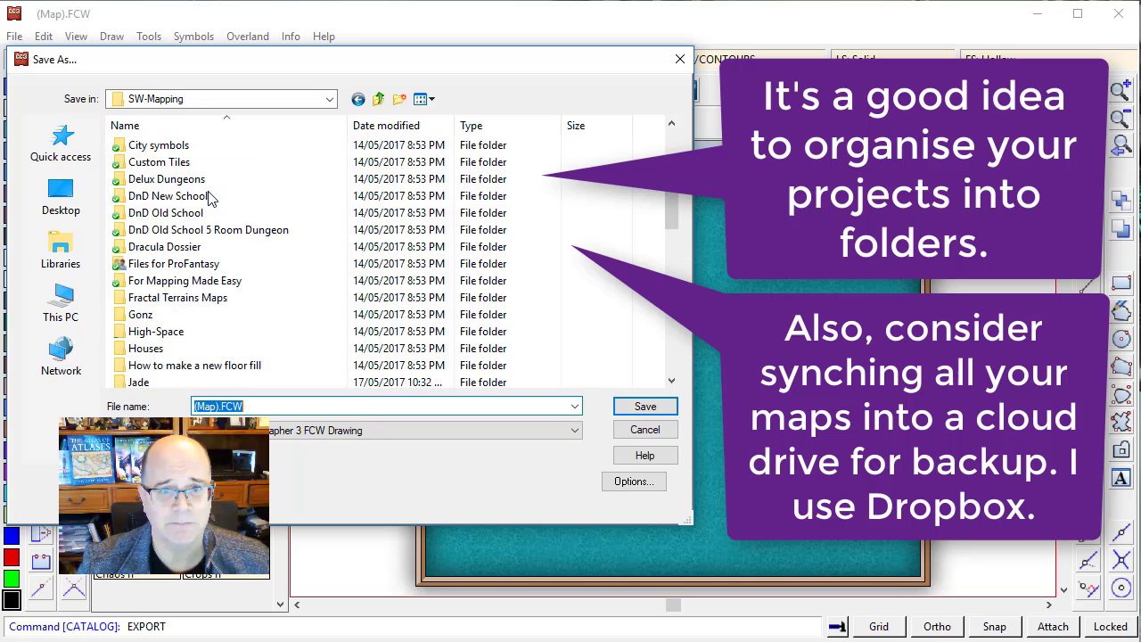
pyautogui.scroll(-3, 183, 312)
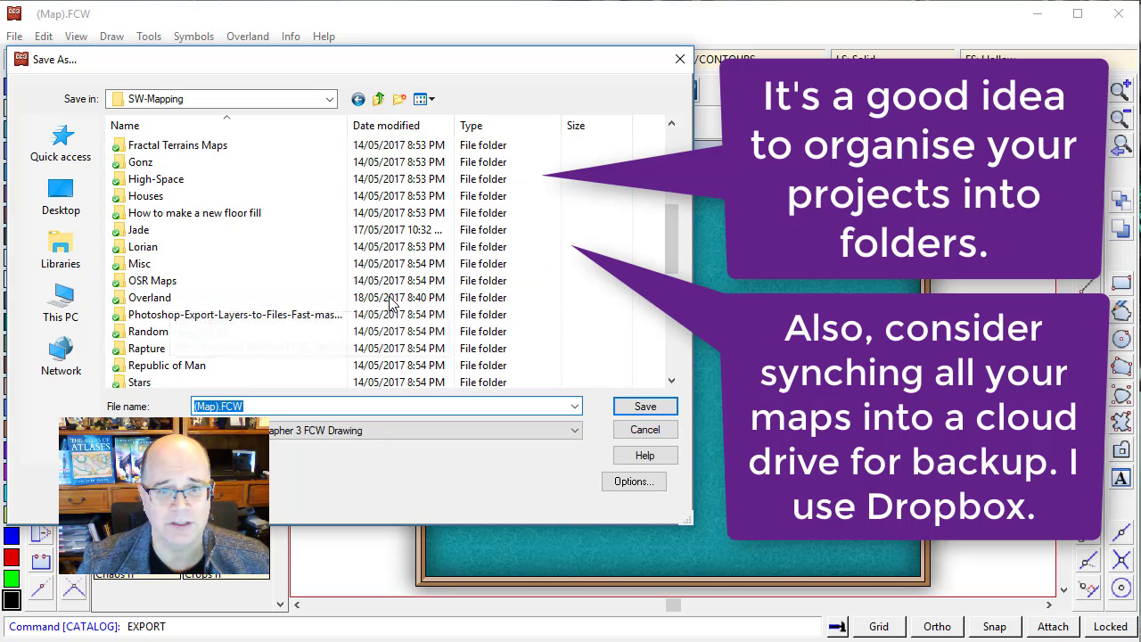
pyautogui.click(165, 300)
pyautogui.doubleClick(166, 300)
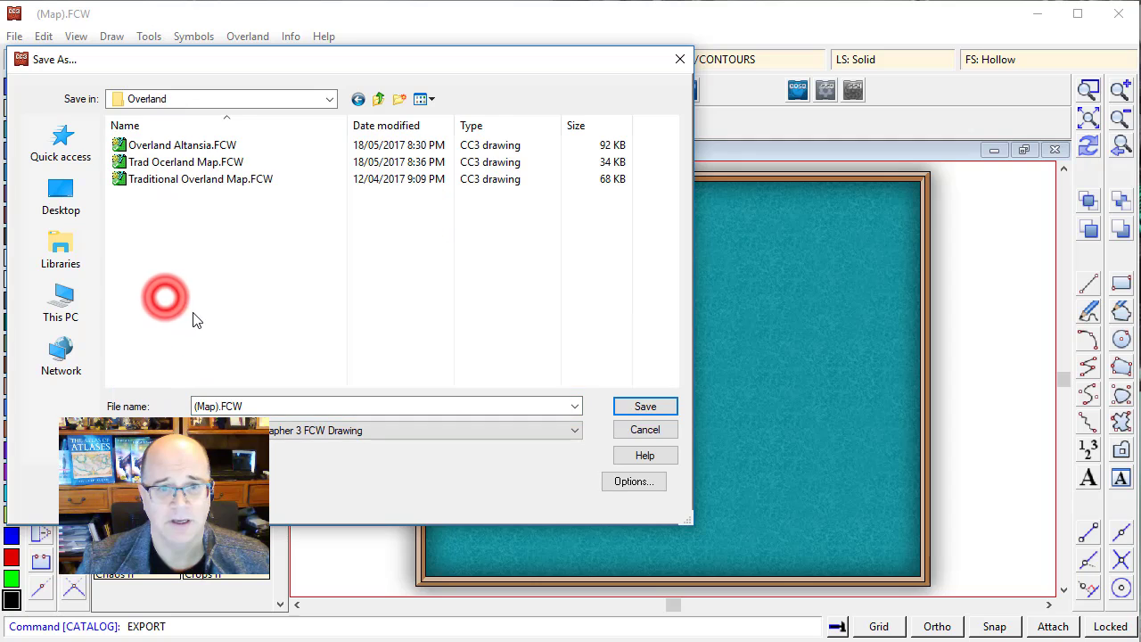
pyautogui.click(257, 409)
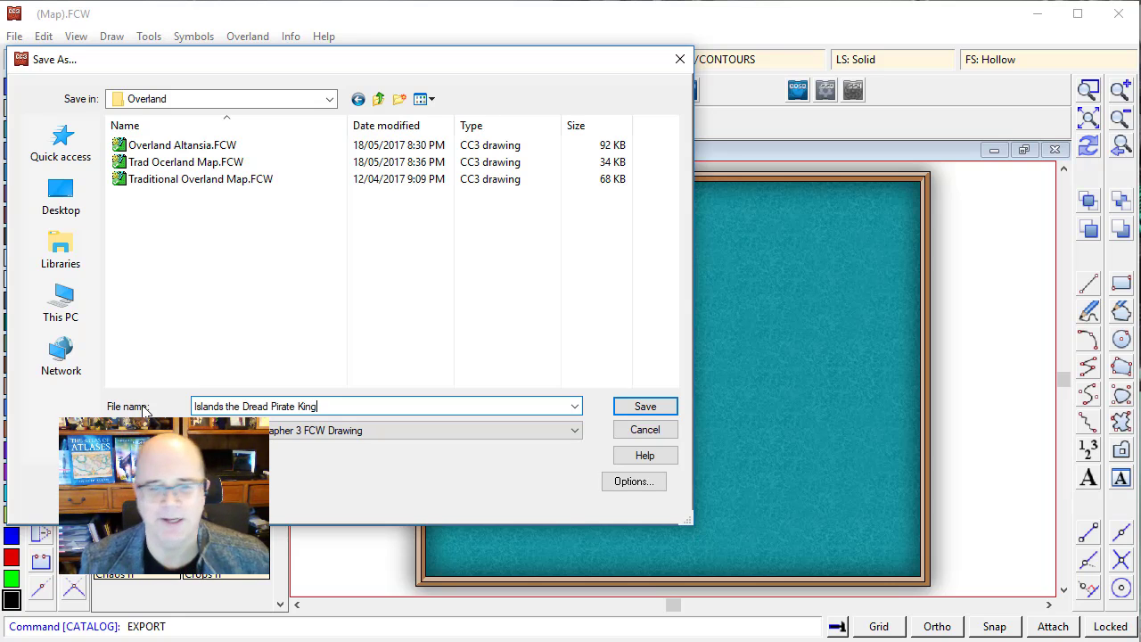
pyautogui.press('Return')
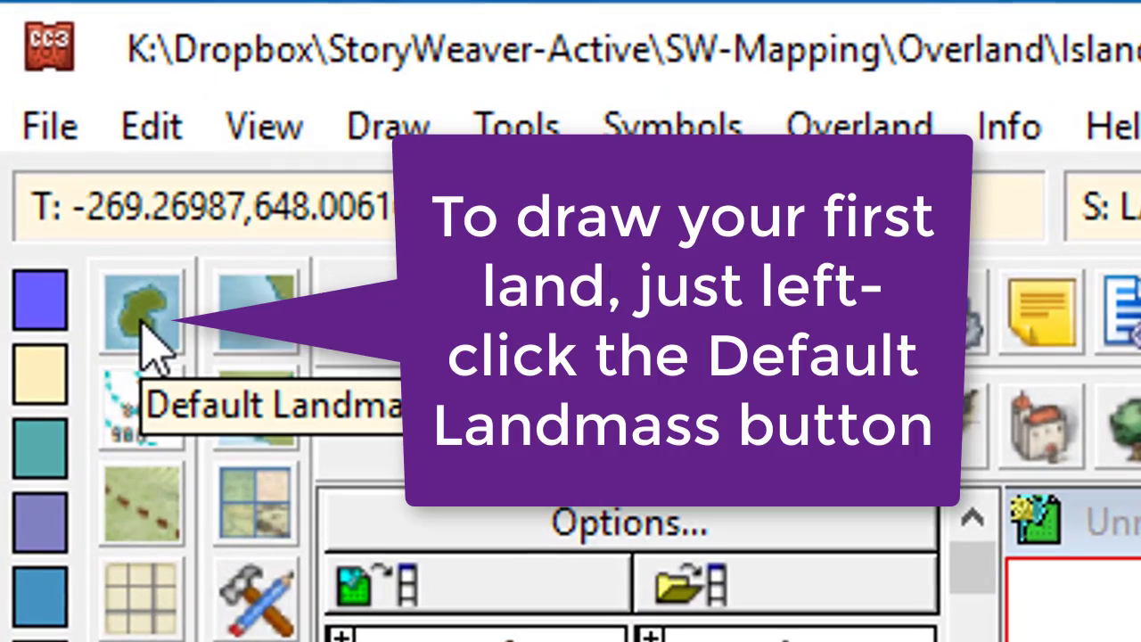
# Draw a large default landmass stretching diagonally from the northwest to the southeast of the map, and close its coastline.
pyautogui.click(143, 324)
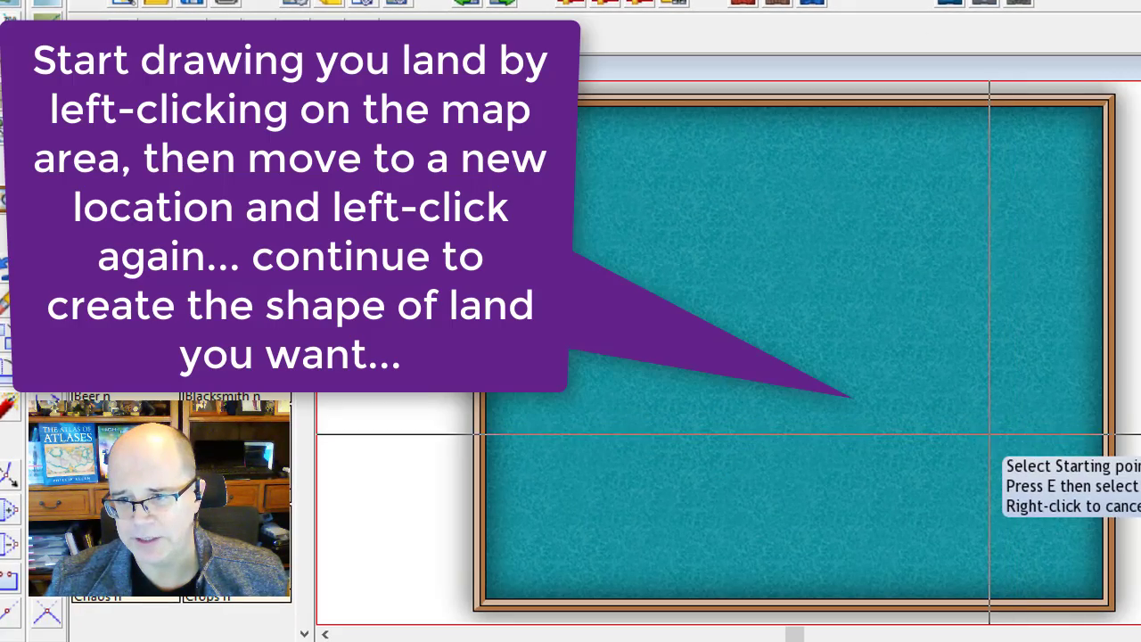
pyautogui.click(985, 417)
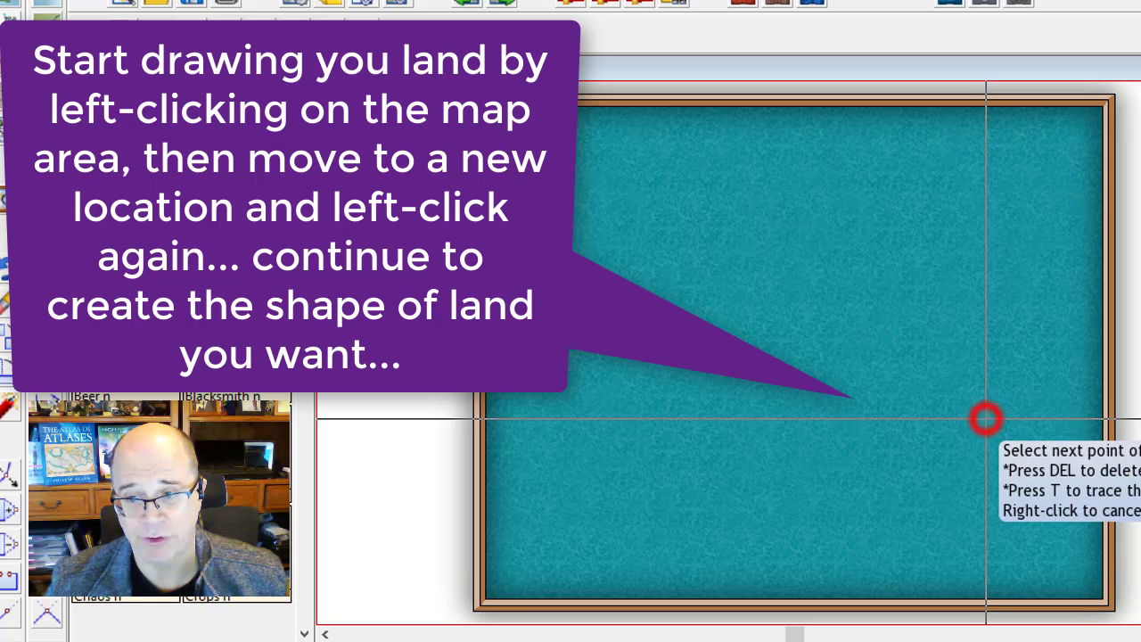
pyautogui.click(955, 362)
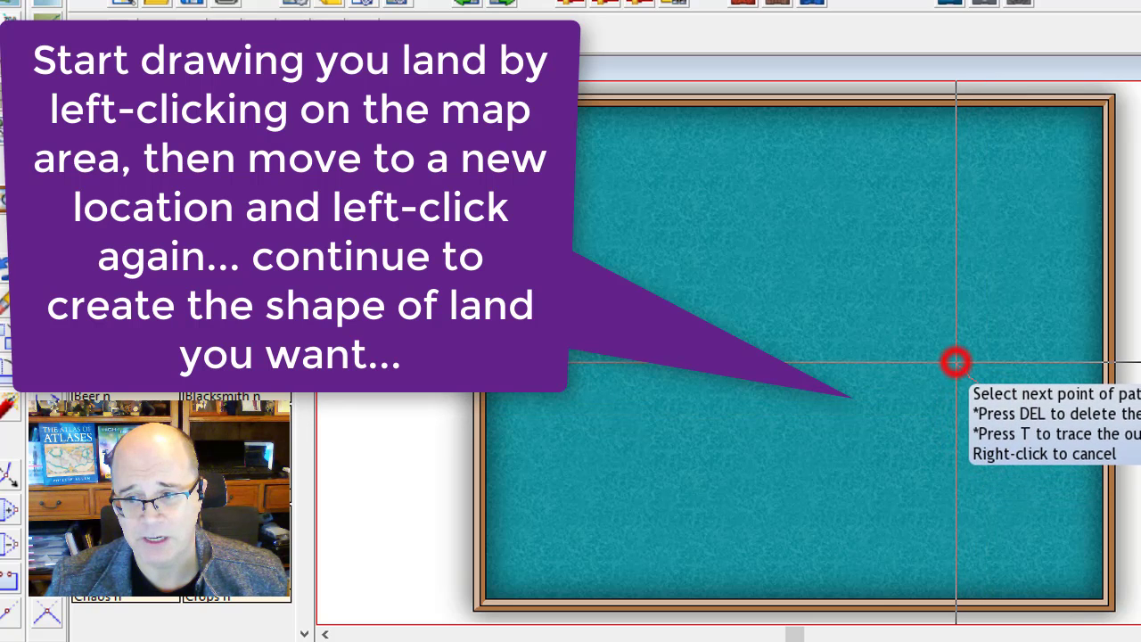
pyautogui.click(887, 312)
pyautogui.click(846, 319)
pyautogui.click(806, 272)
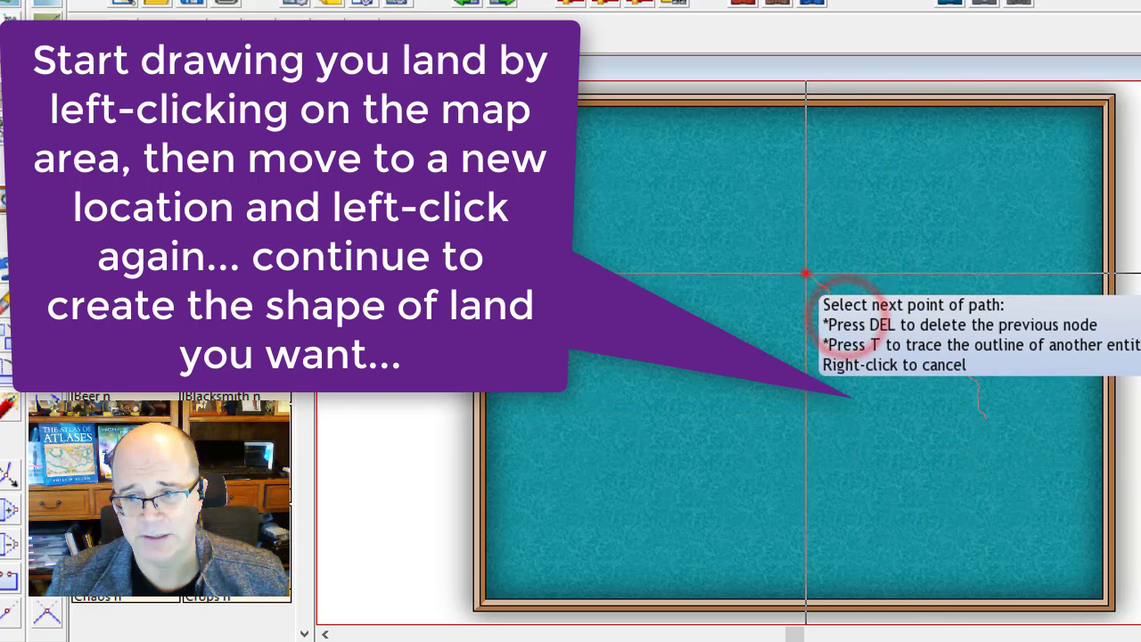
pyautogui.click(782, 229)
pyautogui.click(779, 196)
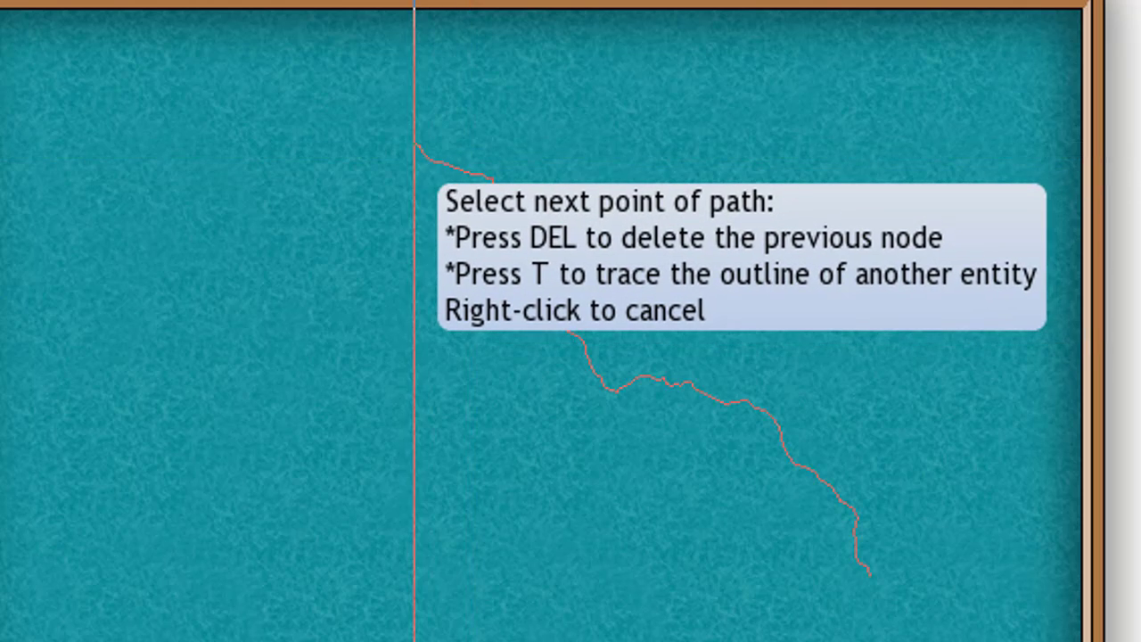
pyautogui.click(412, 143)
pyautogui.click(340, 155)
pyautogui.click(285, 146)
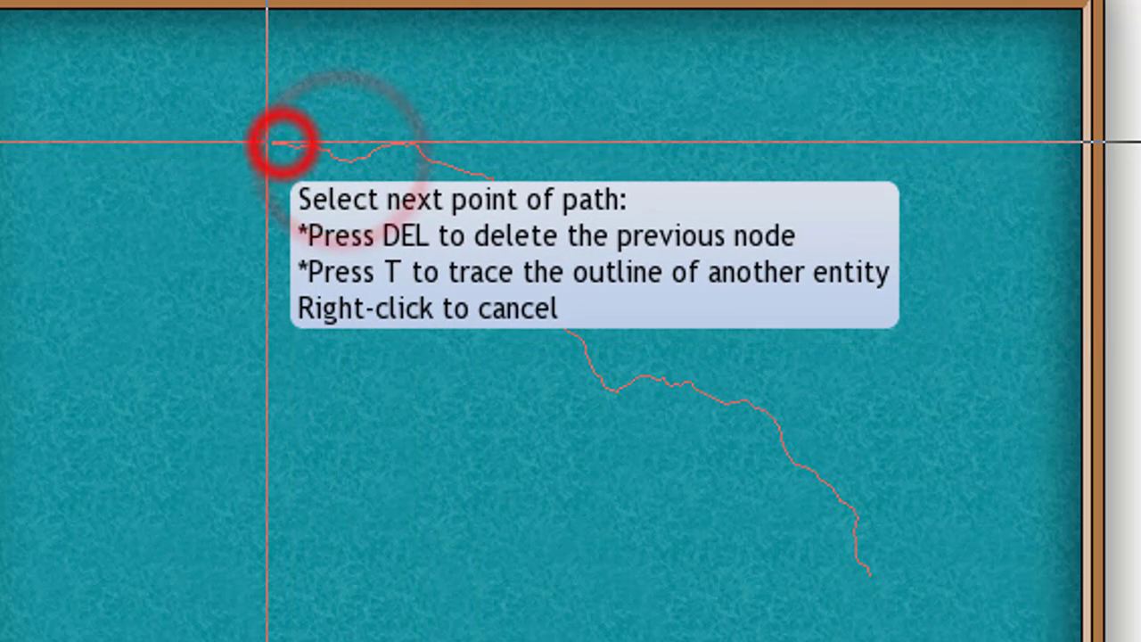
pyautogui.click(266, 149)
pyautogui.click(297, 175)
pyautogui.click(305, 221)
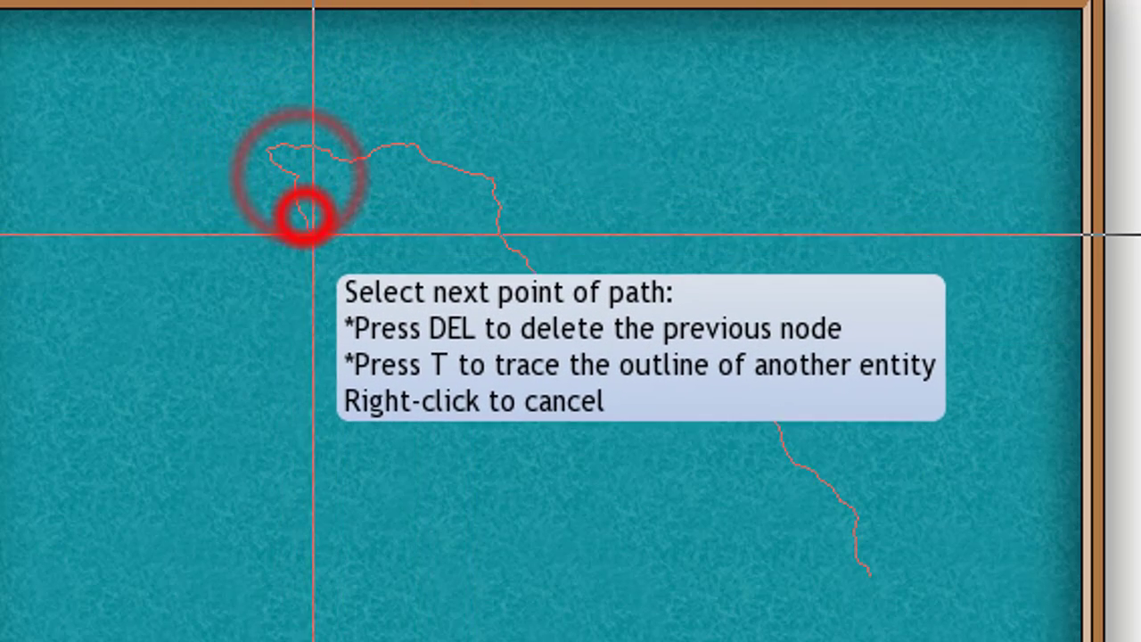
pyautogui.click(327, 263)
pyautogui.click(376, 321)
pyautogui.click(383, 369)
pyautogui.click(382, 427)
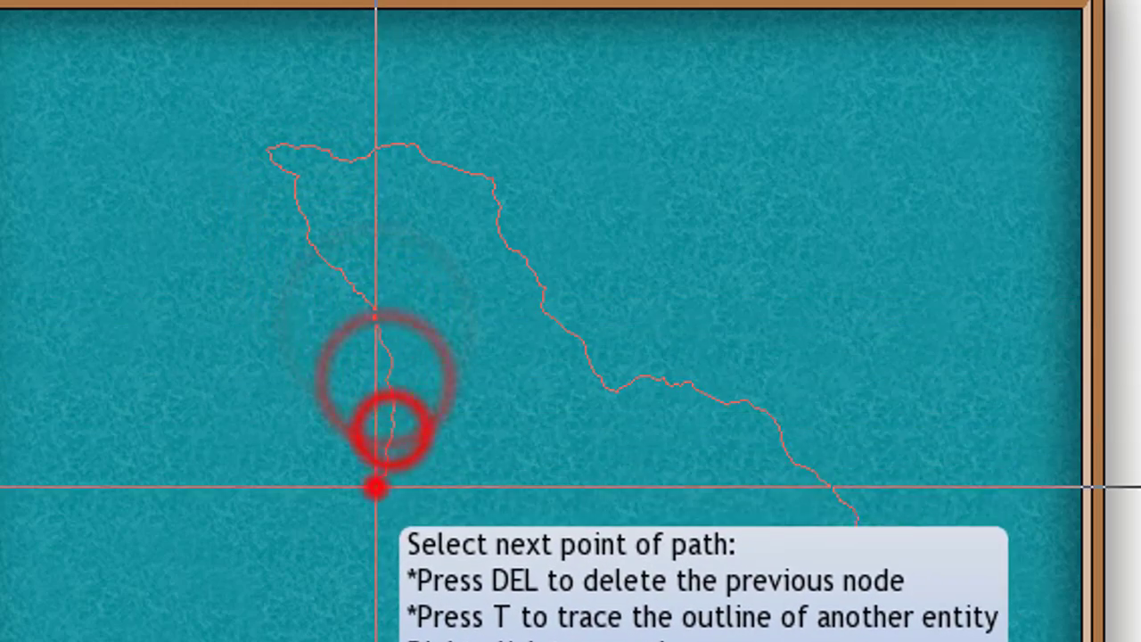
pyautogui.click(377, 484)
pyautogui.click(634, 496)
pyautogui.click(705, 538)
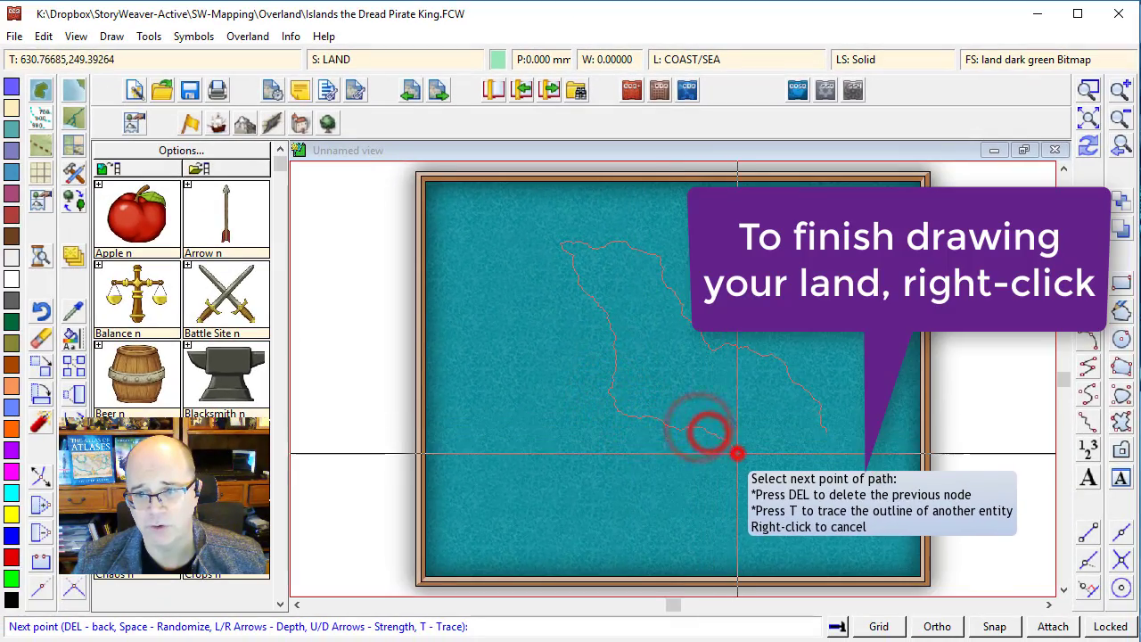
pyautogui.click(768, 475)
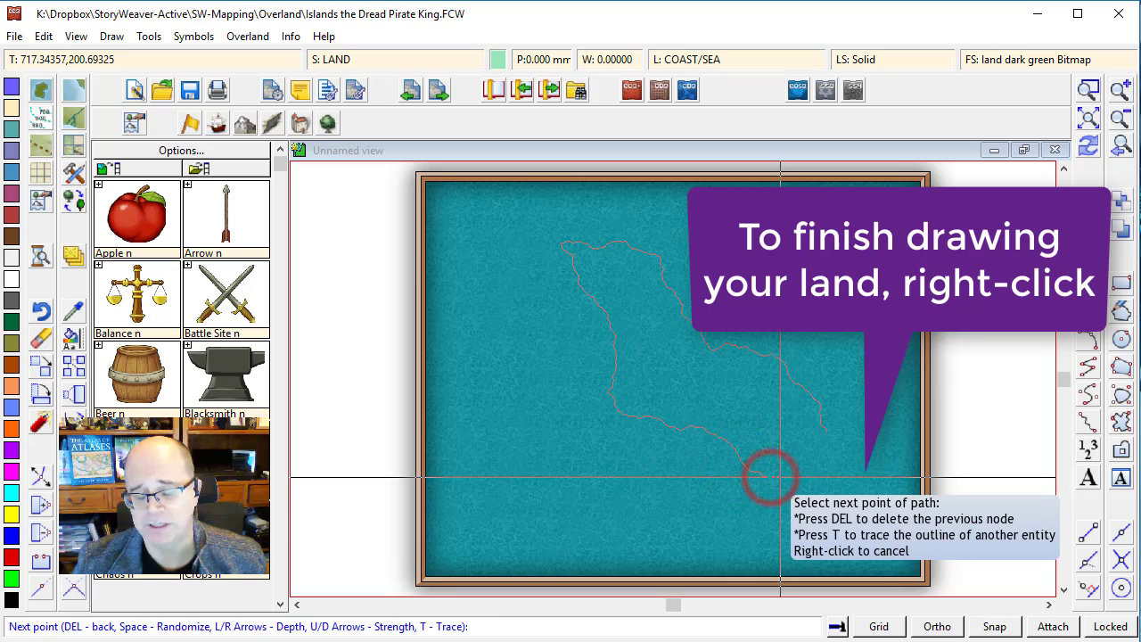
pyautogui.click(794, 482)
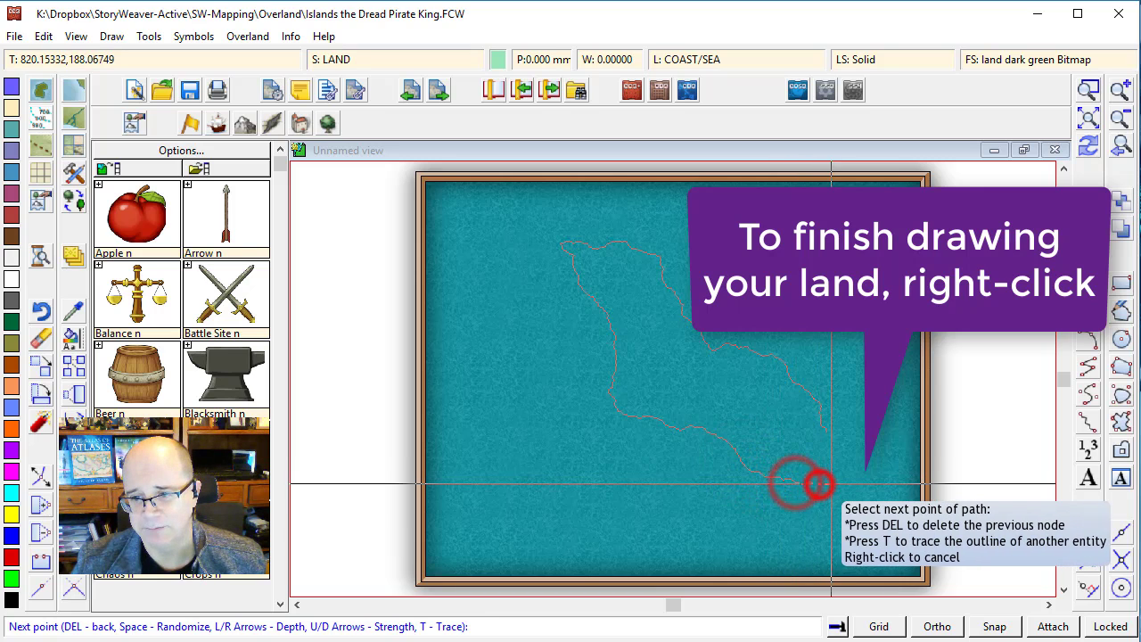
pyautogui.click(861, 468)
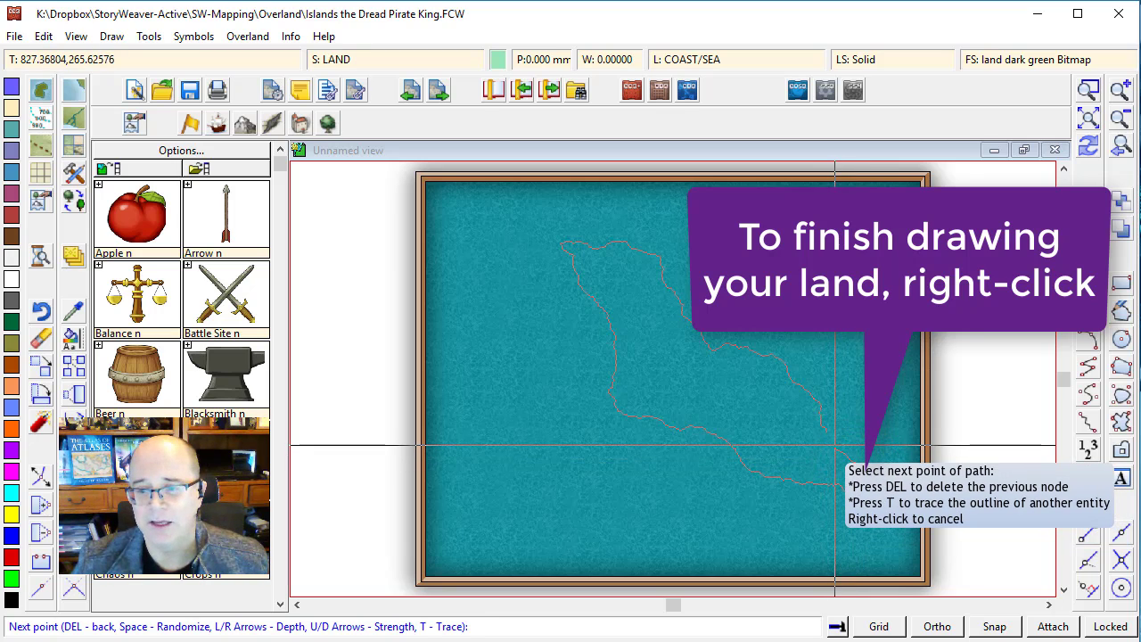
pyautogui.rightClick(835, 444)
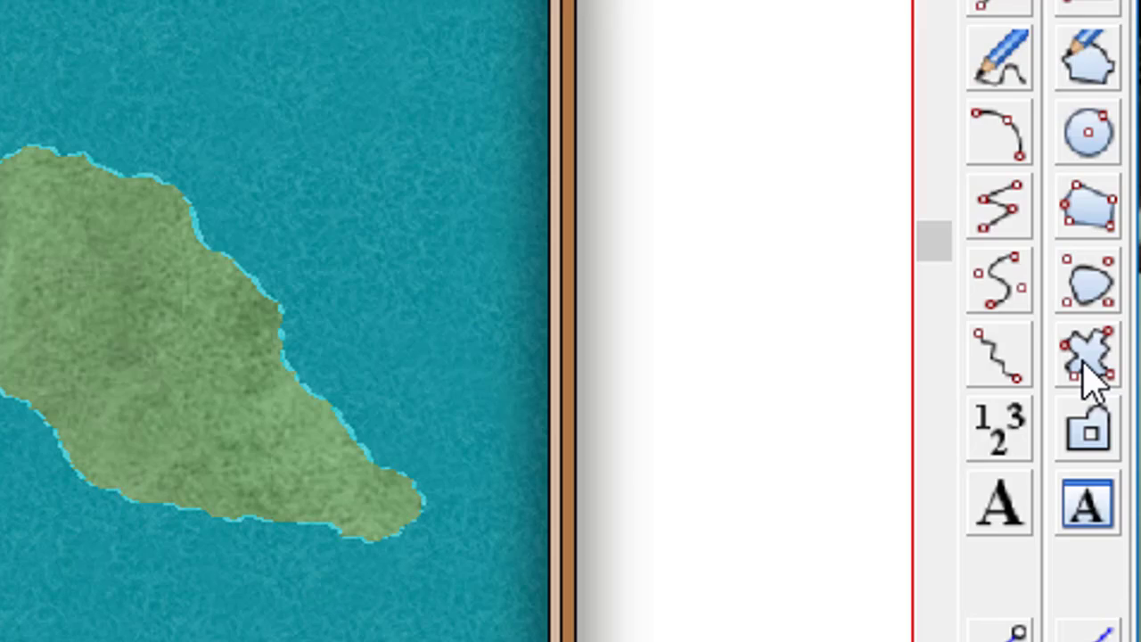
# Draw a fractal-edged island in the map's southeast corner, running its outline past the east and south borders.
pyautogui.click(1088, 356)
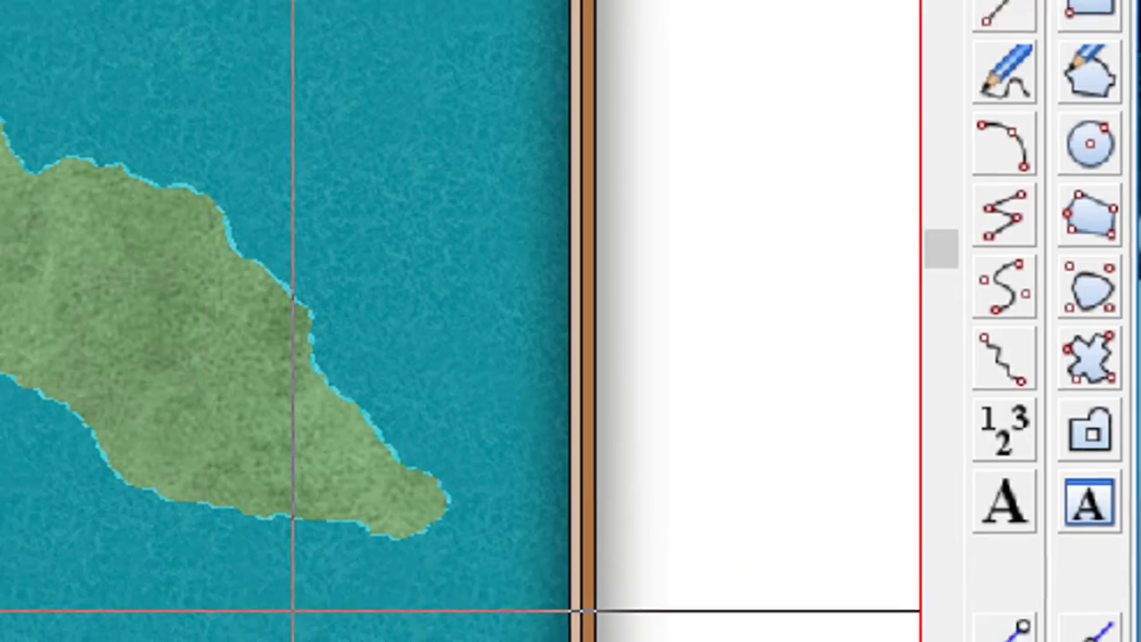
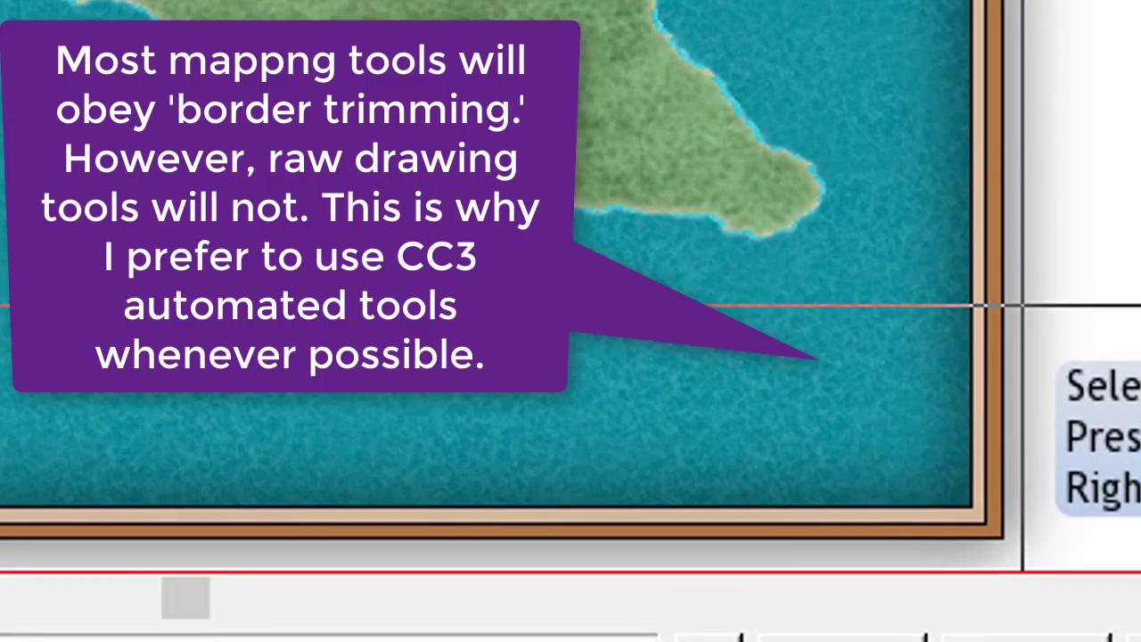
pyautogui.click(936, 514)
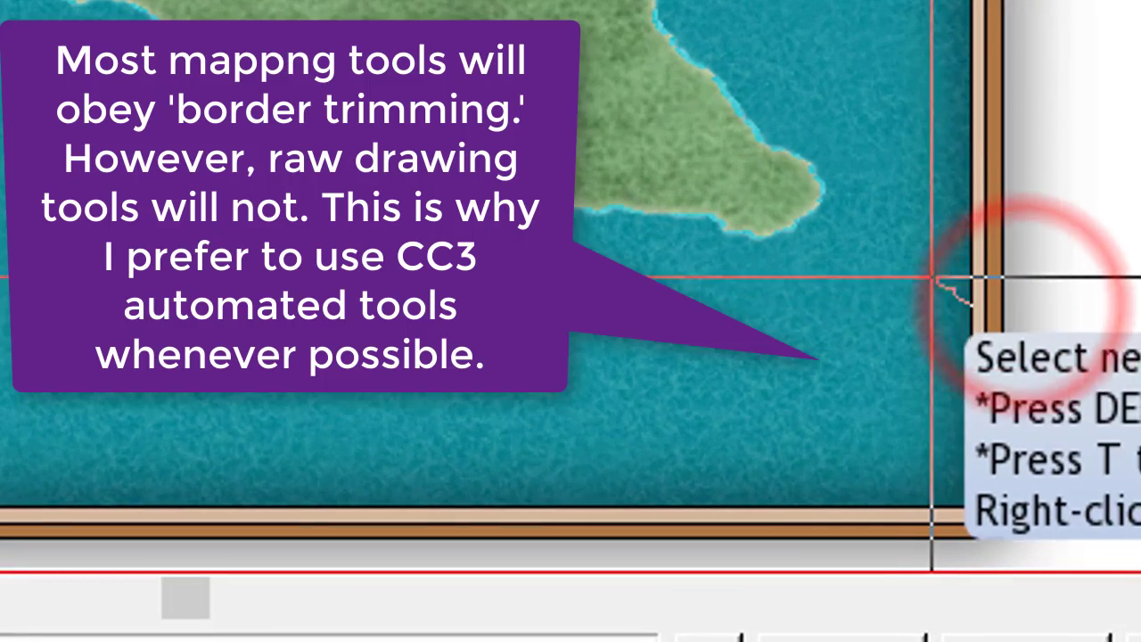
pyautogui.click(889, 254)
pyautogui.moveTo(793, 288)
pyautogui.mouseDown()
pyautogui.moveTo(806, 463)
pyautogui.moveTo(906, 507)
pyautogui.mouseUp()
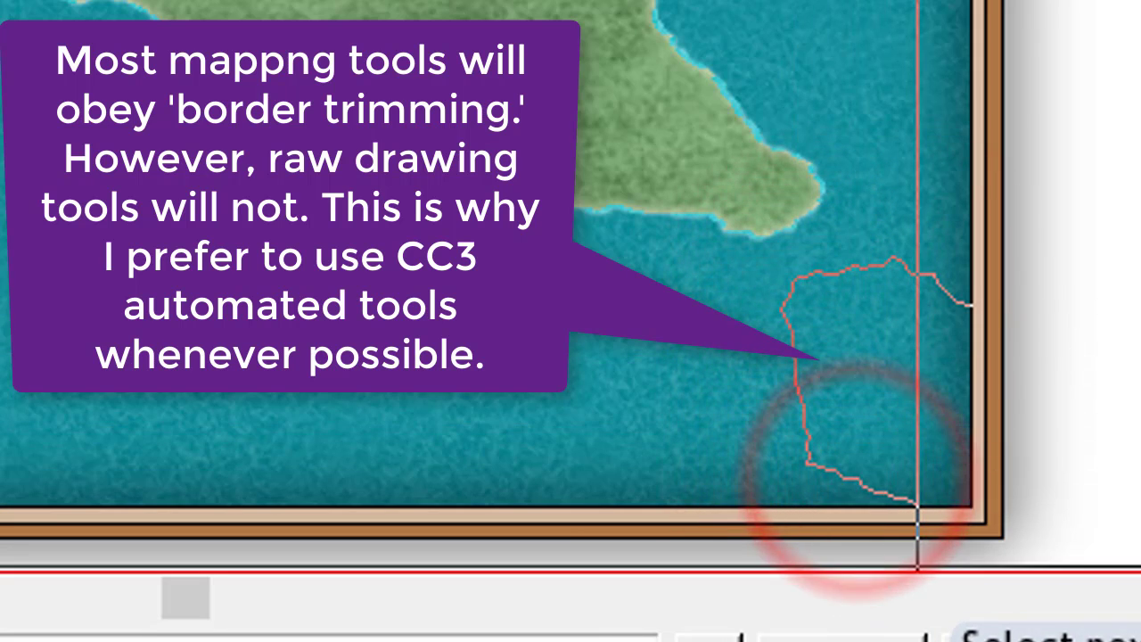
pyautogui.click(912, 556)
pyautogui.click(1029, 556)
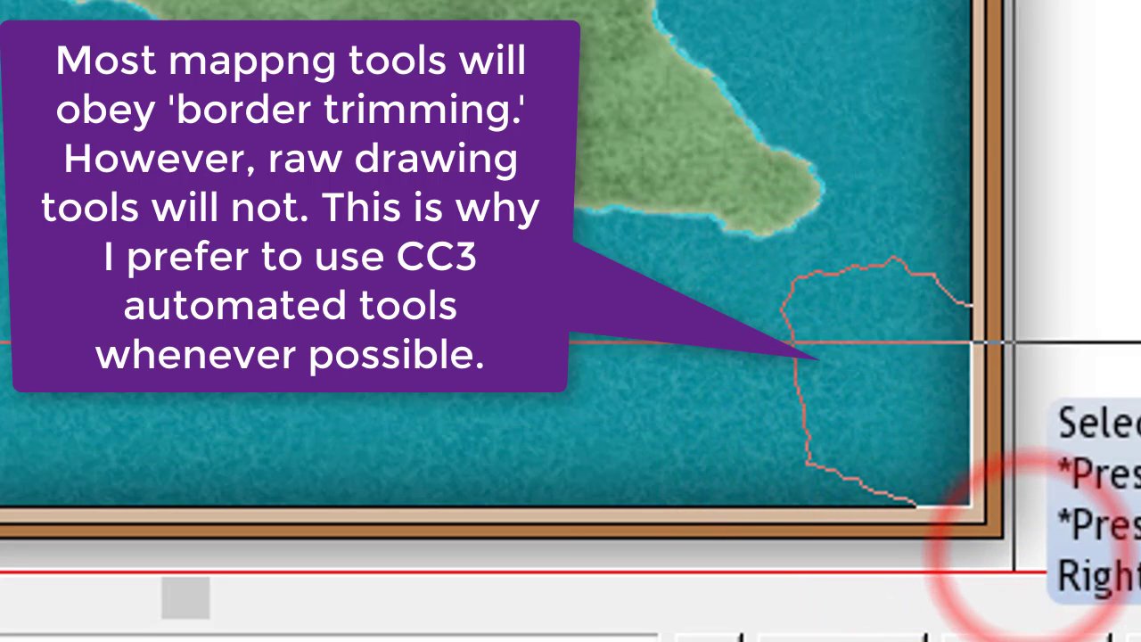
pyautogui.rightClick(1011, 311)
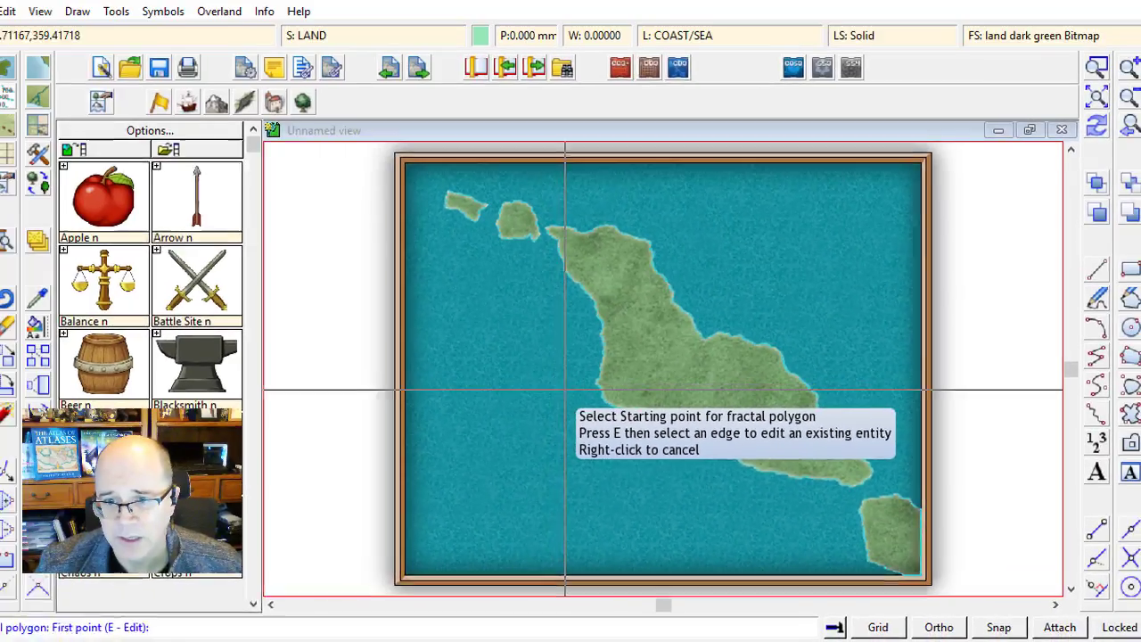
# Draw two small fractal-edged islands off the main landmass's southwest coast, making the western one a tiny islet.
pyautogui.click(362, 202)
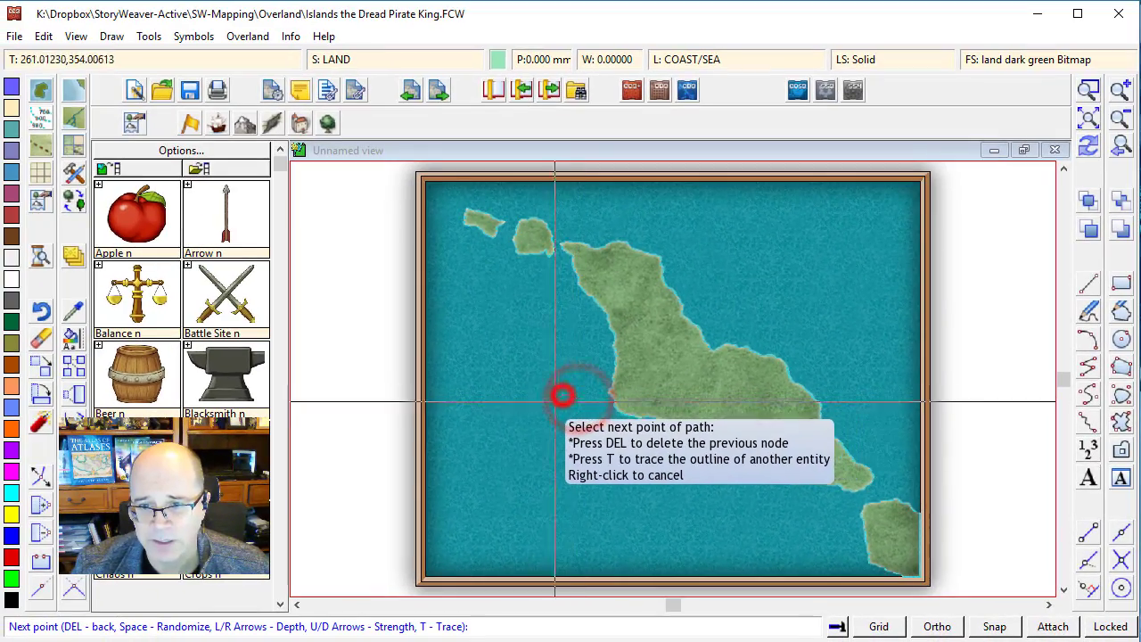
pyautogui.click(603, 418)
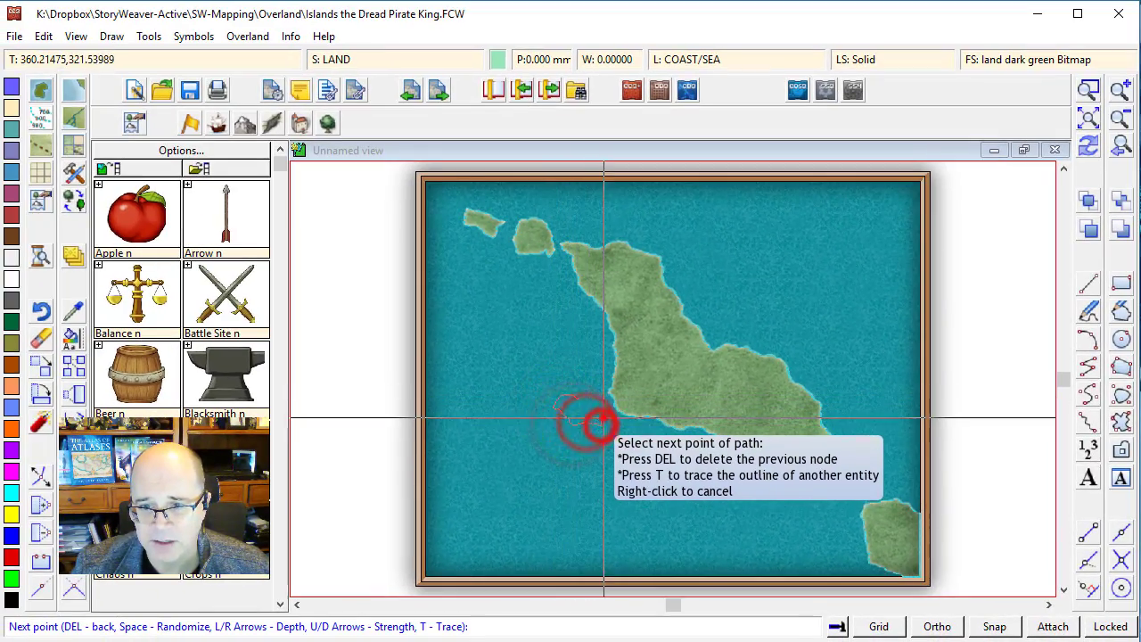
pyautogui.click(589, 400)
pyautogui.rightClick(585, 402)
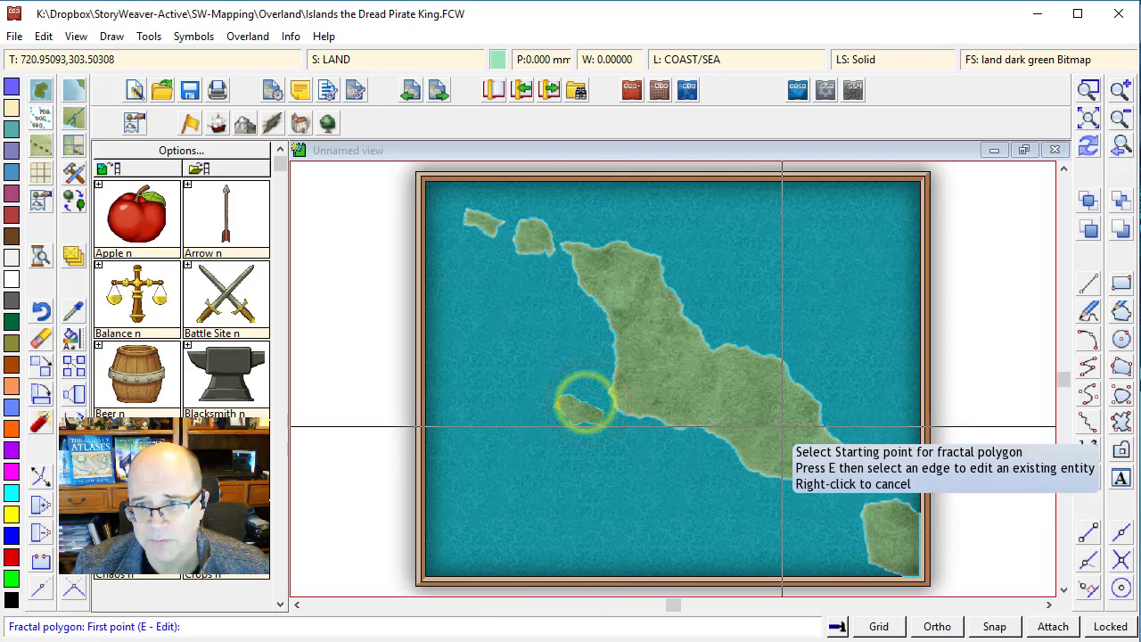
pyautogui.click(519, 401)
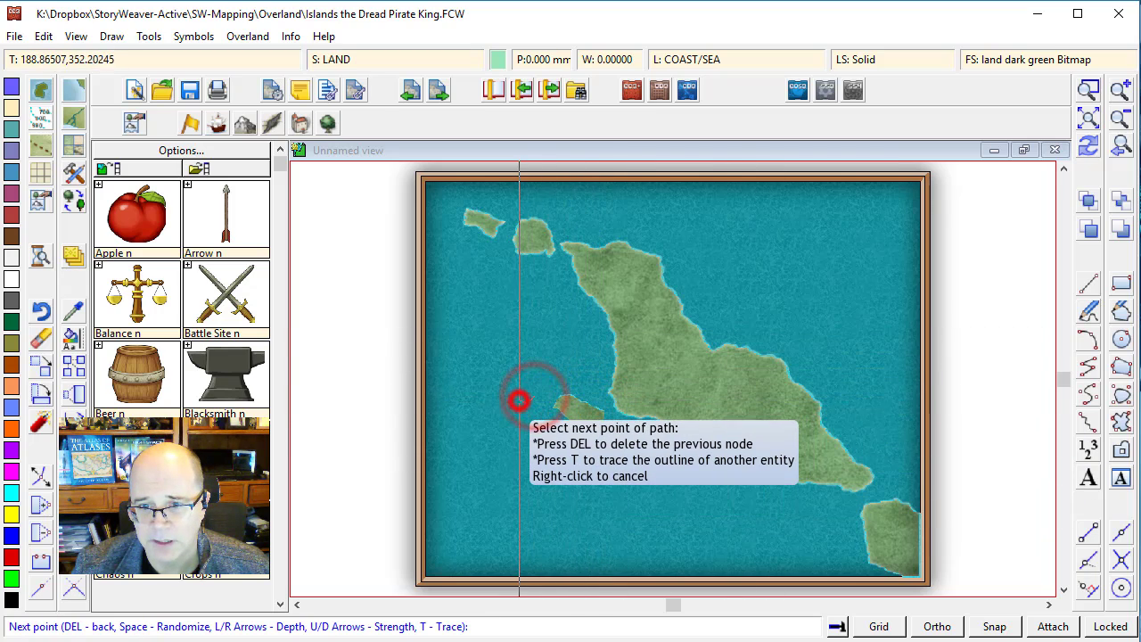
pyautogui.click(532, 413)
pyautogui.rightClick(536, 405)
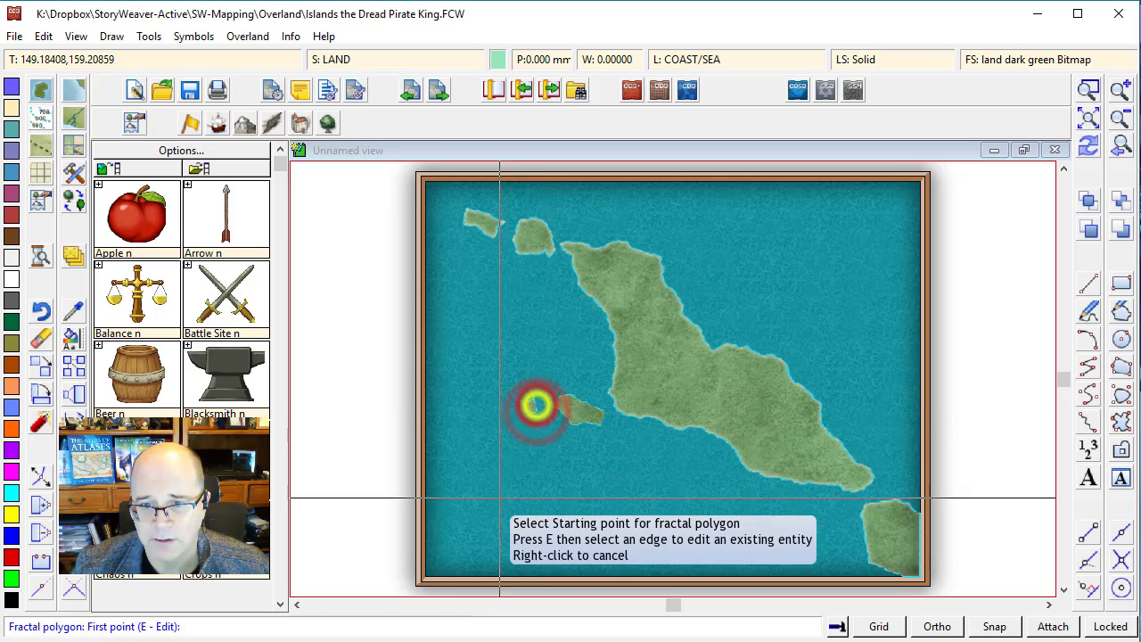
# Draw a narrow fractal-edged island running north to south off the main landmass's northeast coast.
pyautogui.click(766, 318)
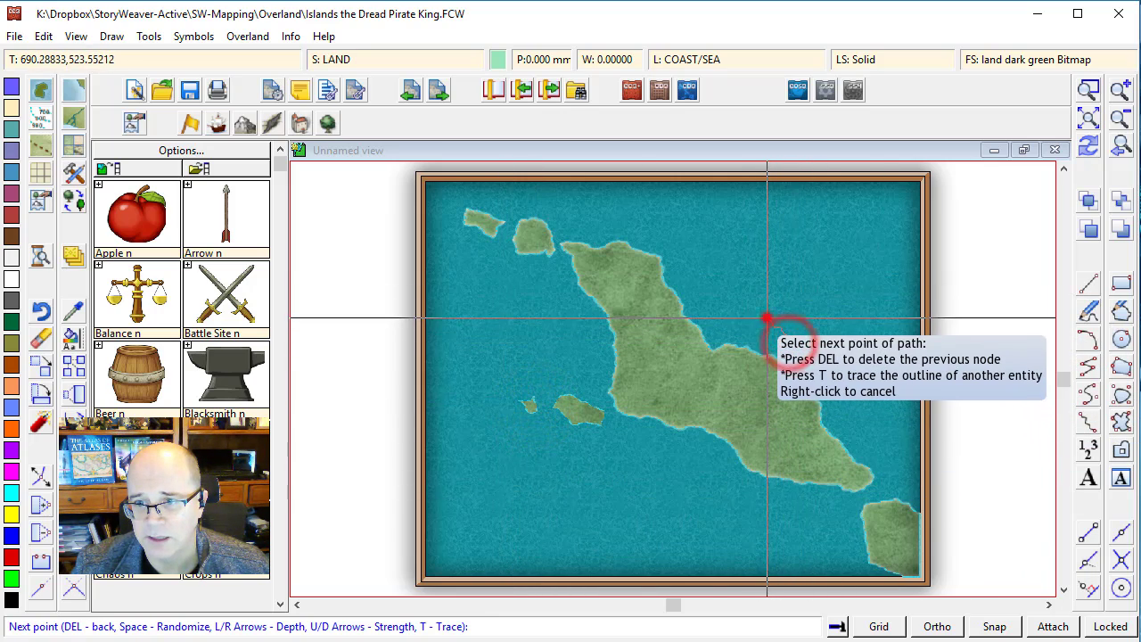
pyautogui.click(801, 311)
pyautogui.click(810, 355)
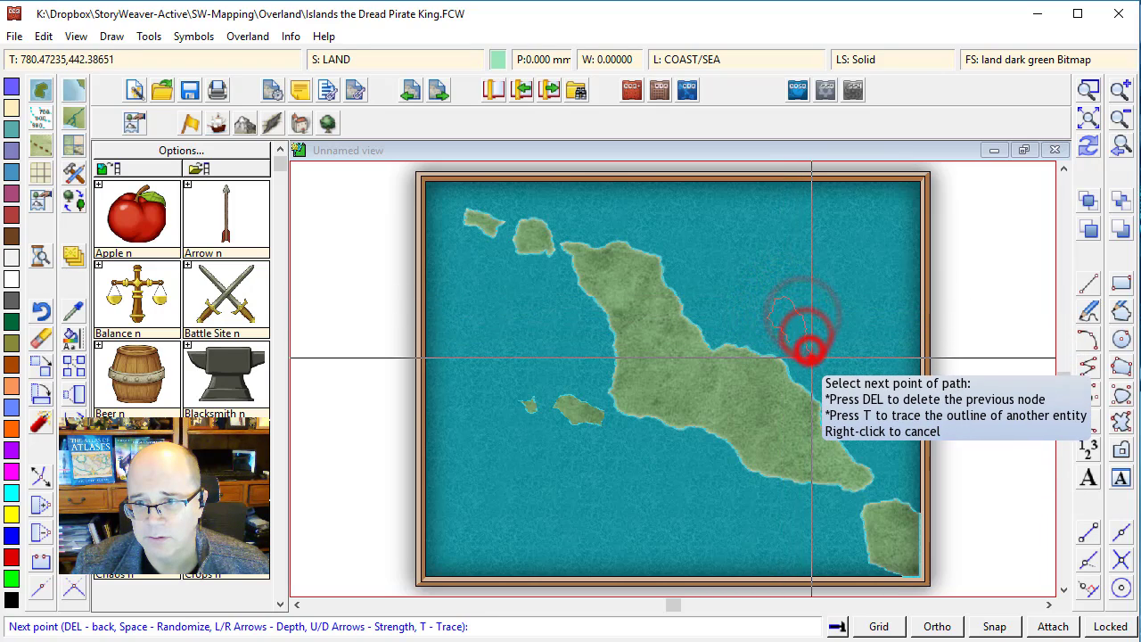
pyautogui.click(791, 361)
pyautogui.rightClick(793, 357)
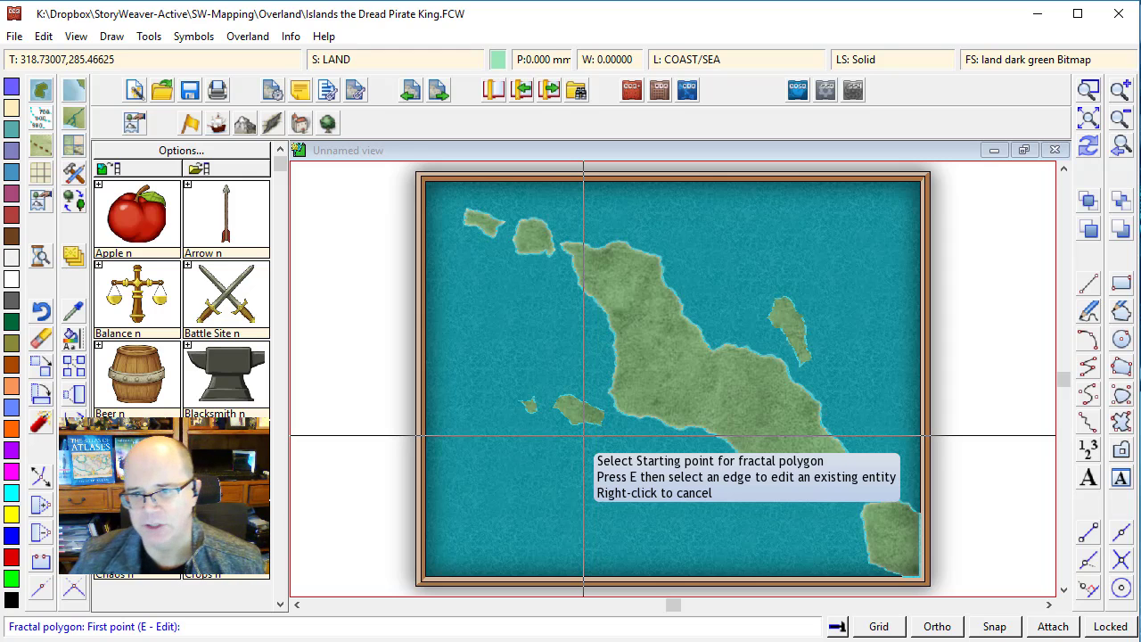
# Add three more small fractal islands off the main landmass's west coast, two to the north and a tiny one by the shore, and finish drawing land.
pyautogui.click(567, 387)
pyautogui.click(570, 365)
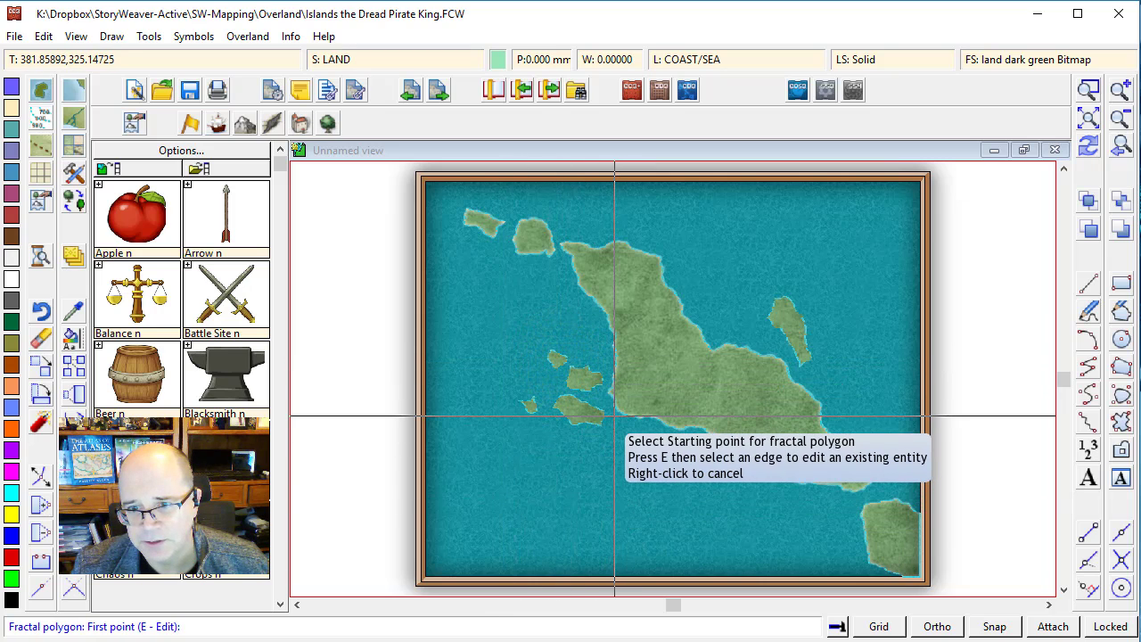
pyautogui.click(614, 415)
pyautogui.click(609, 428)
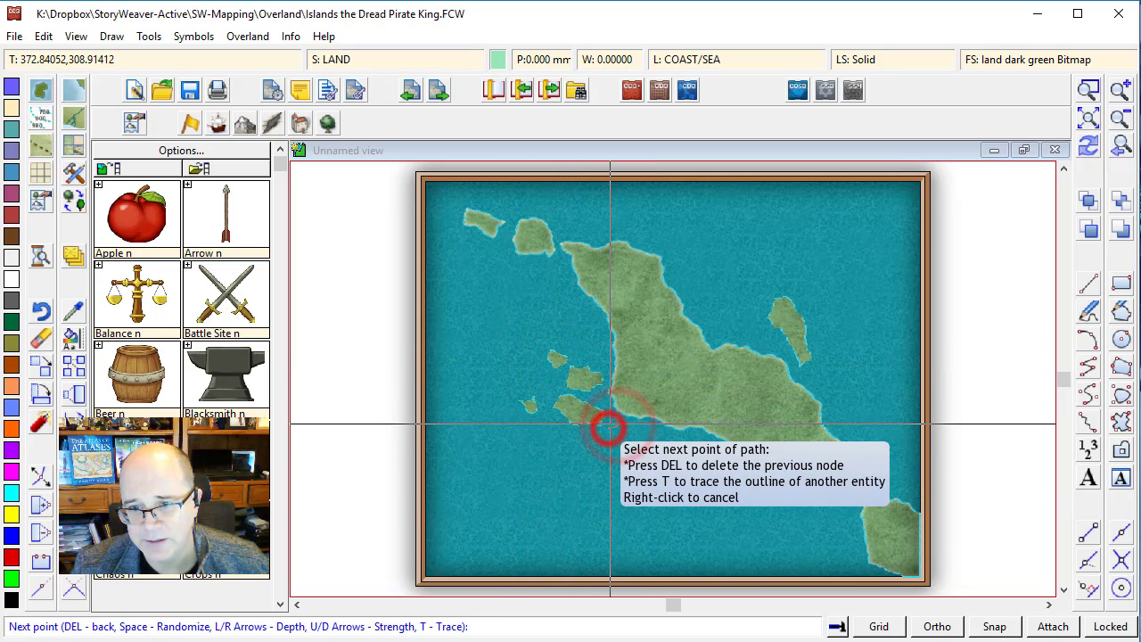
pyautogui.rightClick(609, 423)
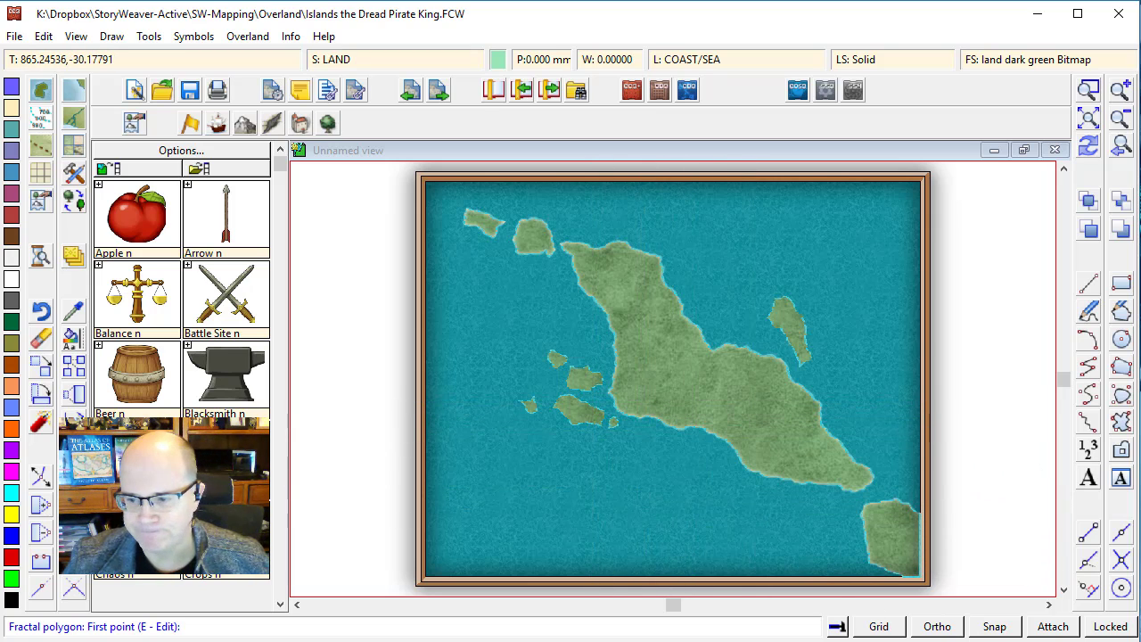
pyautogui.press('Escape')
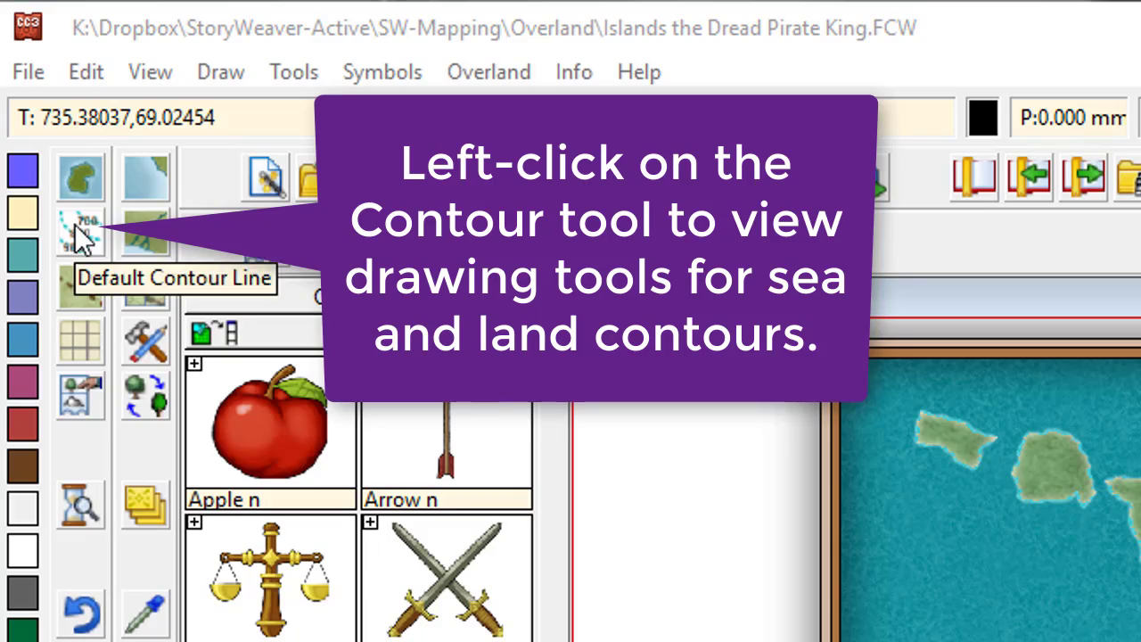
# Choose the Contour, Default (Sea) 04 drawing tool from the Overland CC3 style.
pyautogui.click(75, 225)
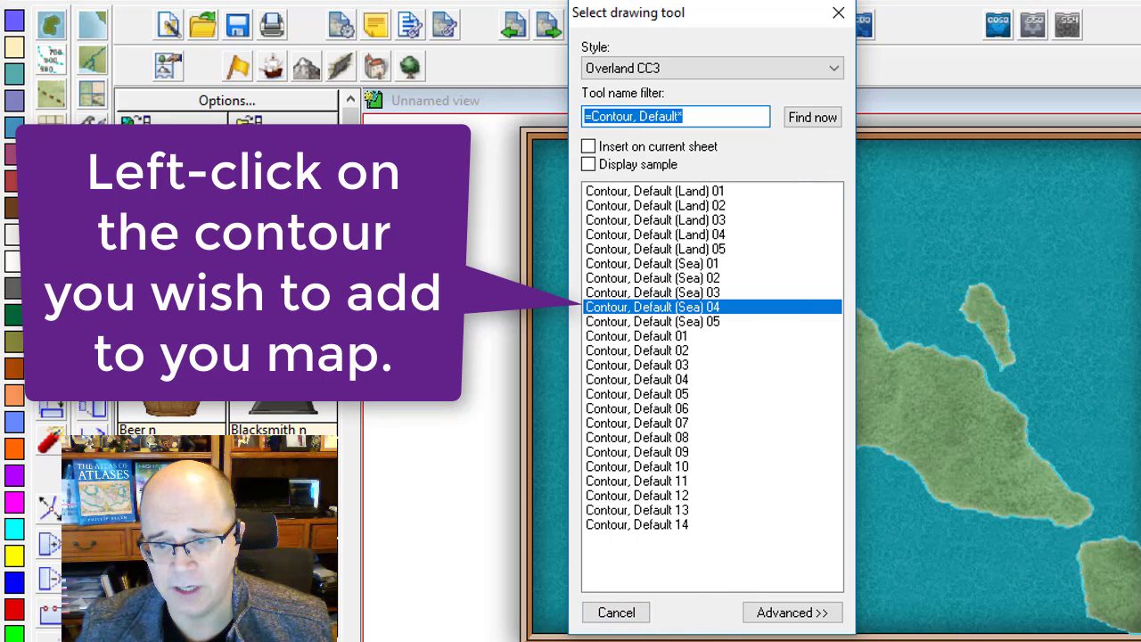
pyautogui.doubleClick(647, 293)
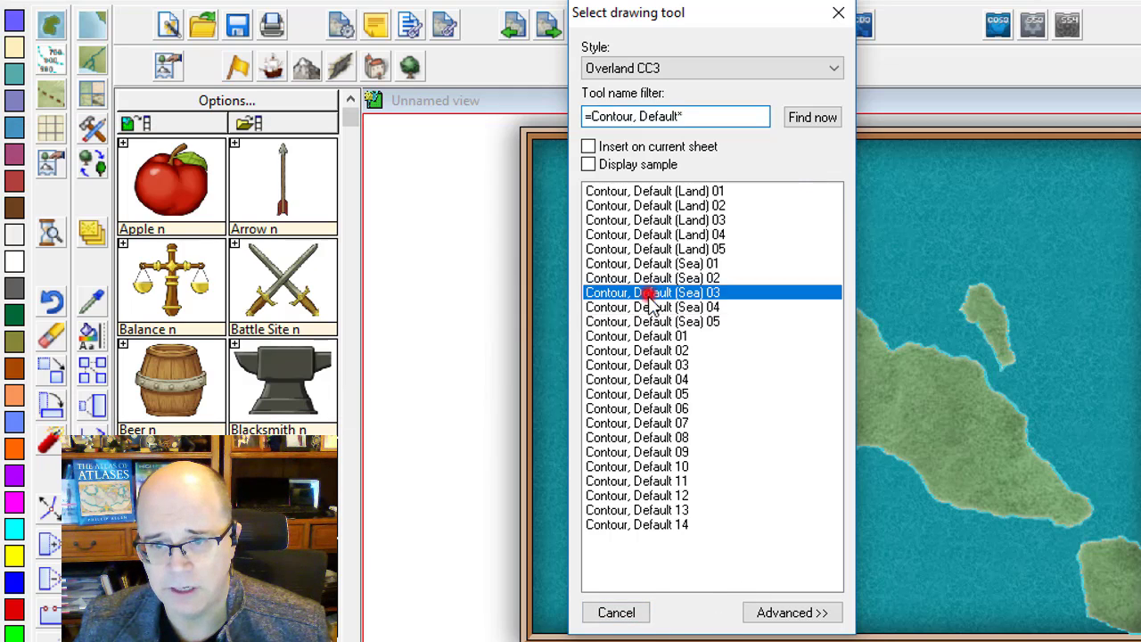
pyautogui.click(54, 64)
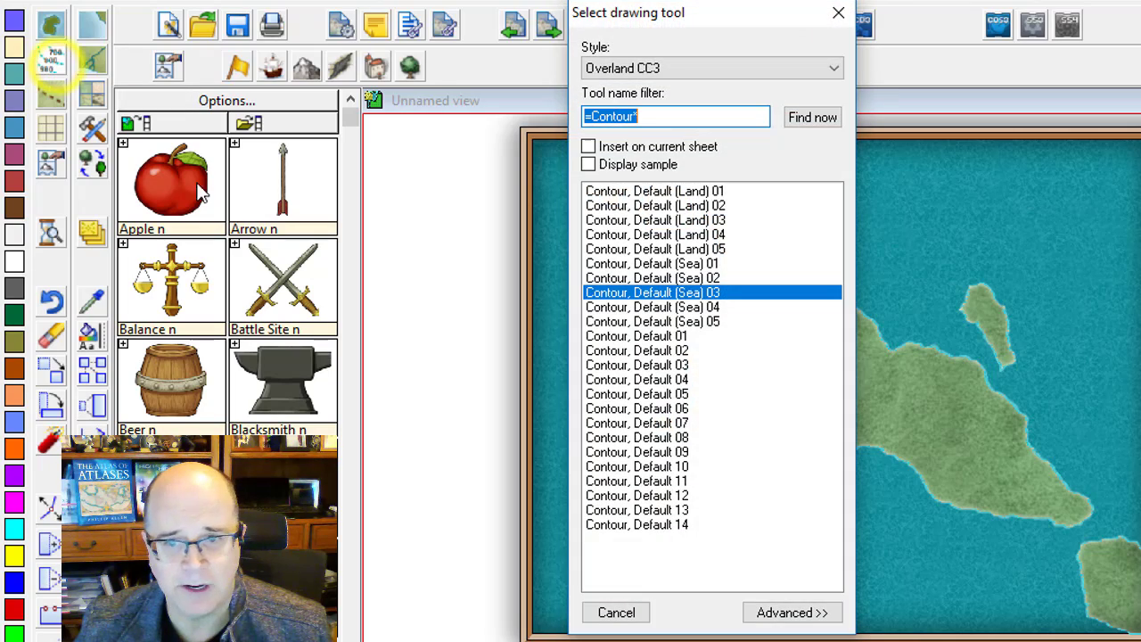
pyautogui.doubleClick(693, 307)
# Outline the sea contour from below the northwest islands, over them and along the northeast coast, around the outlying eastern island, to the east border.
pyautogui.click(621, 228)
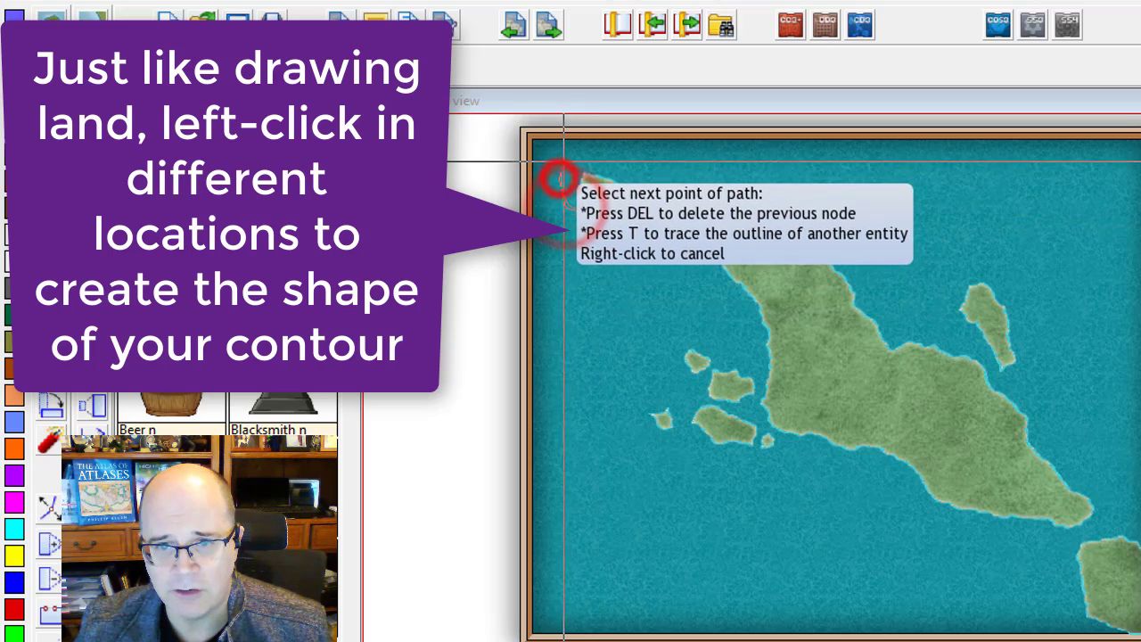
pyautogui.click(580, 158)
pyautogui.click(642, 184)
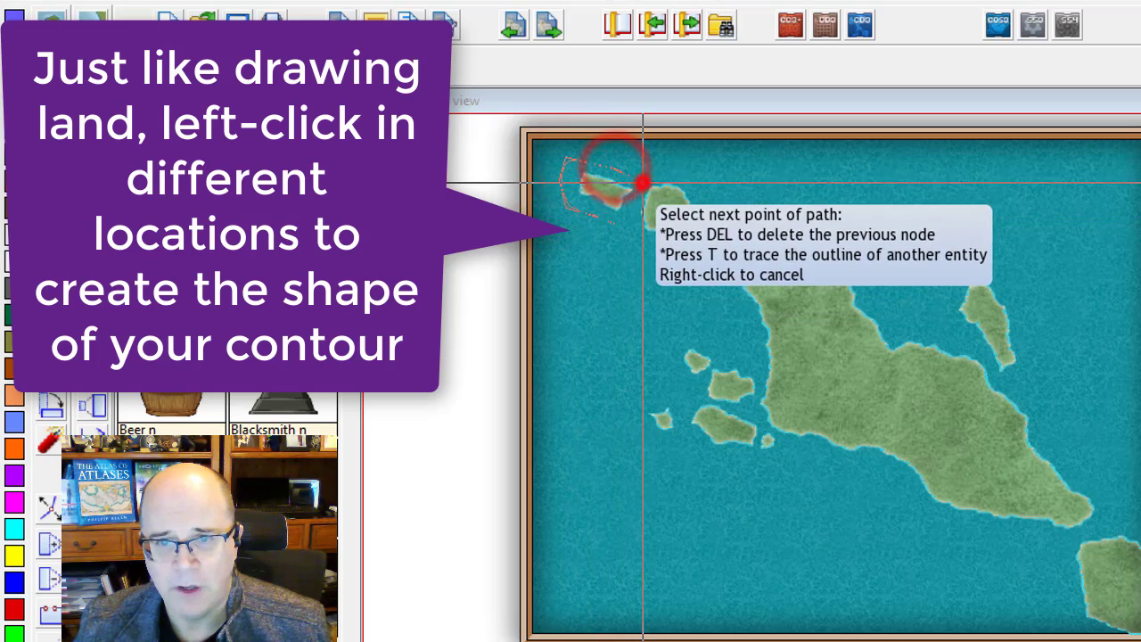
pyautogui.click(675, 166)
pyautogui.click(705, 190)
pyautogui.click(718, 198)
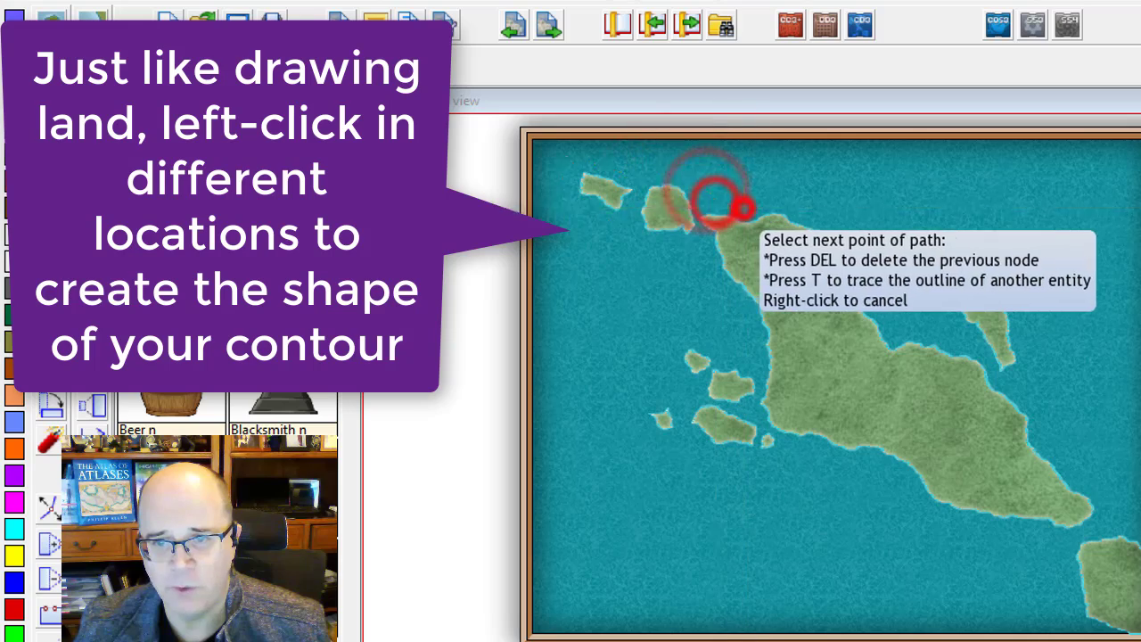
pyautogui.click(756, 196)
pyautogui.click(807, 214)
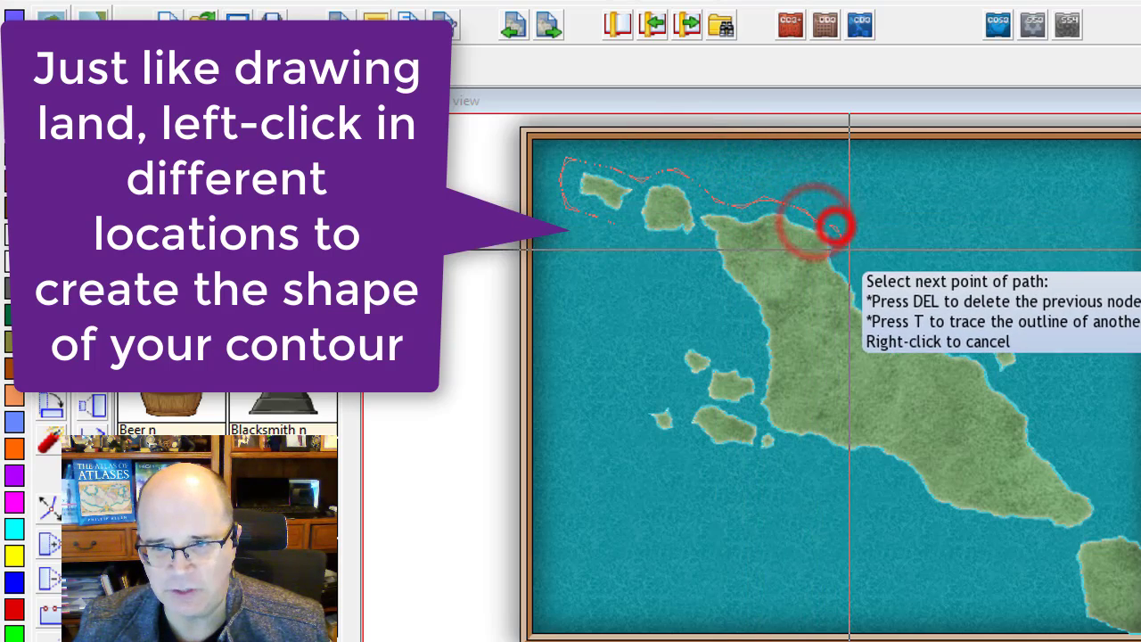
pyautogui.click(834, 228)
pyautogui.click(842, 257)
pyautogui.click(869, 281)
pyautogui.click(918, 298)
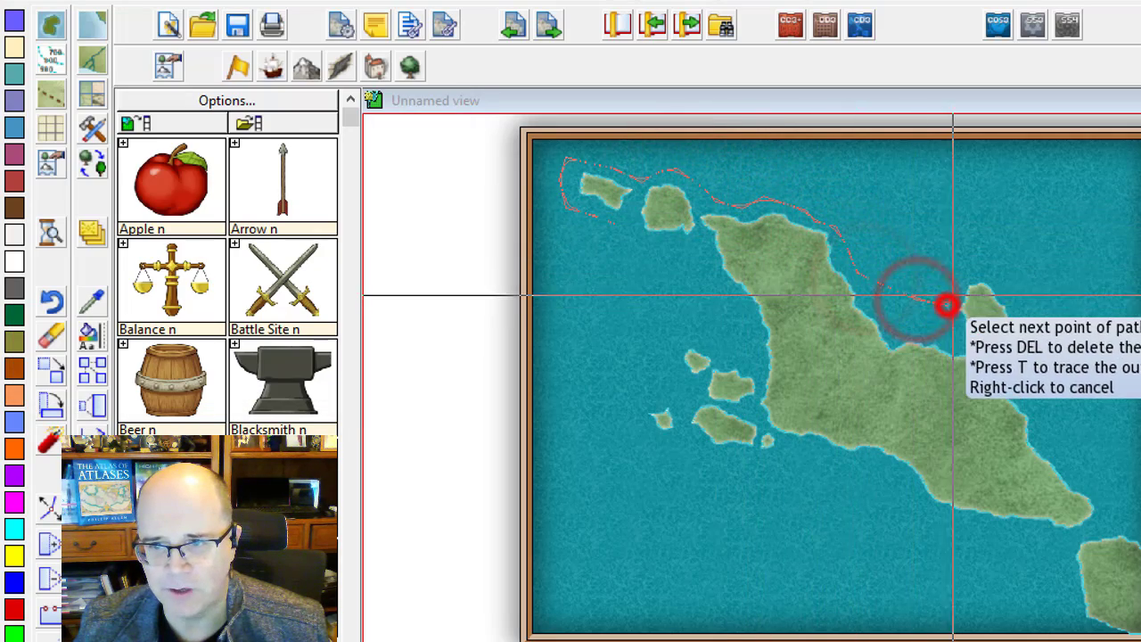
pyautogui.click(947, 306)
pyautogui.click(976, 265)
pyautogui.click(1017, 273)
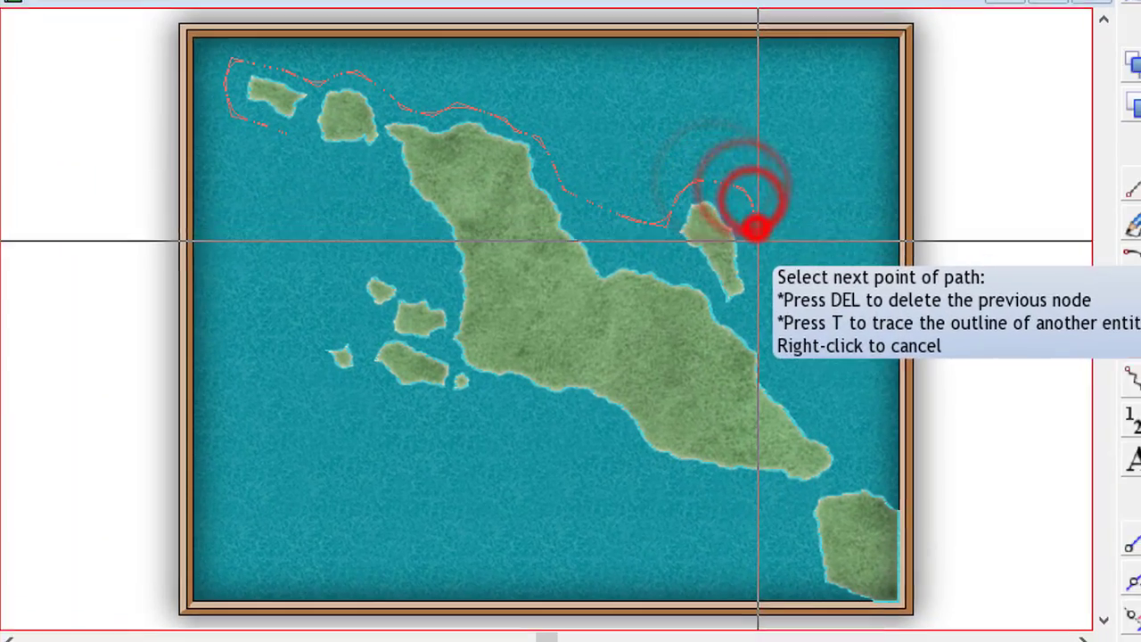
pyautogui.click(756, 254)
pyautogui.click(763, 280)
pyautogui.click(751, 310)
pyautogui.click(765, 330)
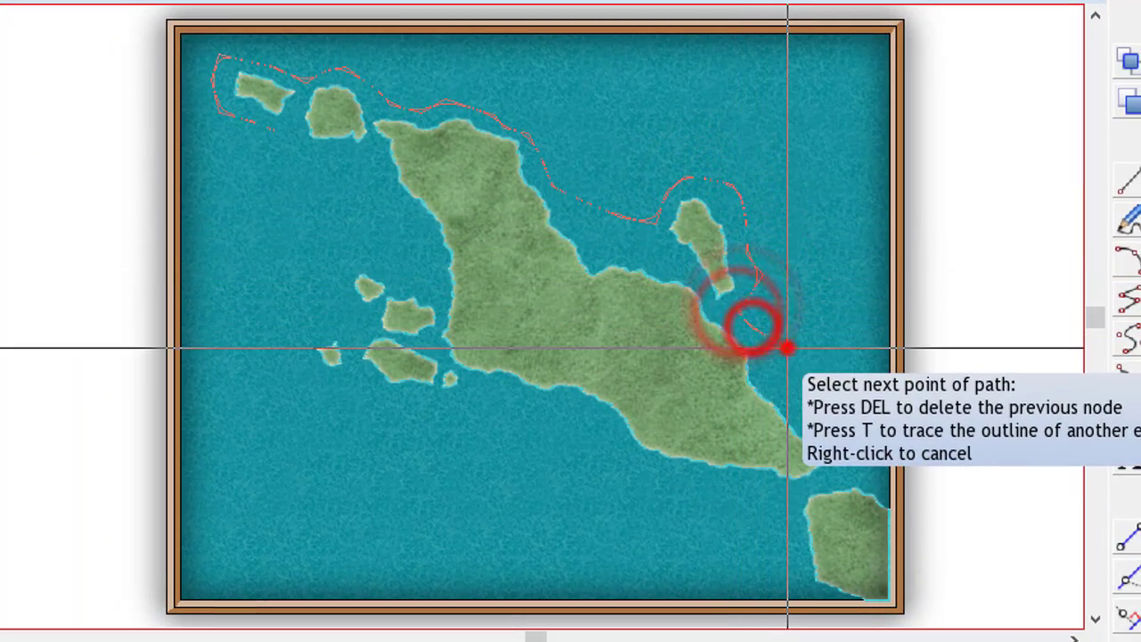
pyautogui.click(789, 344)
pyautogui.click(783, 367)
pyautogui.click(809, 408)
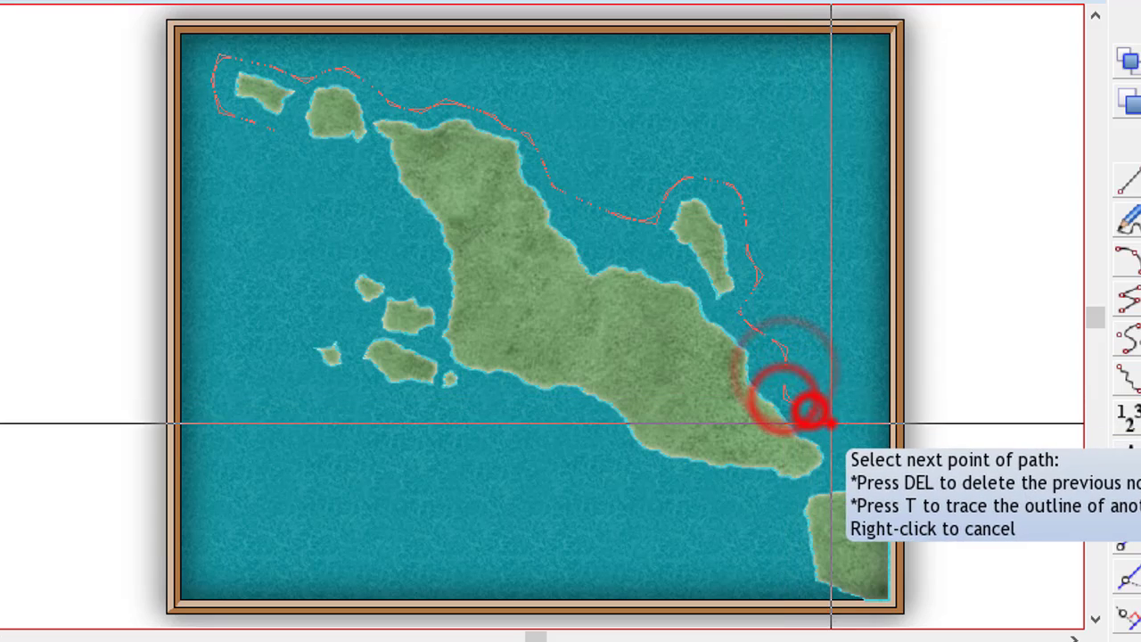
pyautogui.click(830, 440)
pyautogui.click(847, 458)
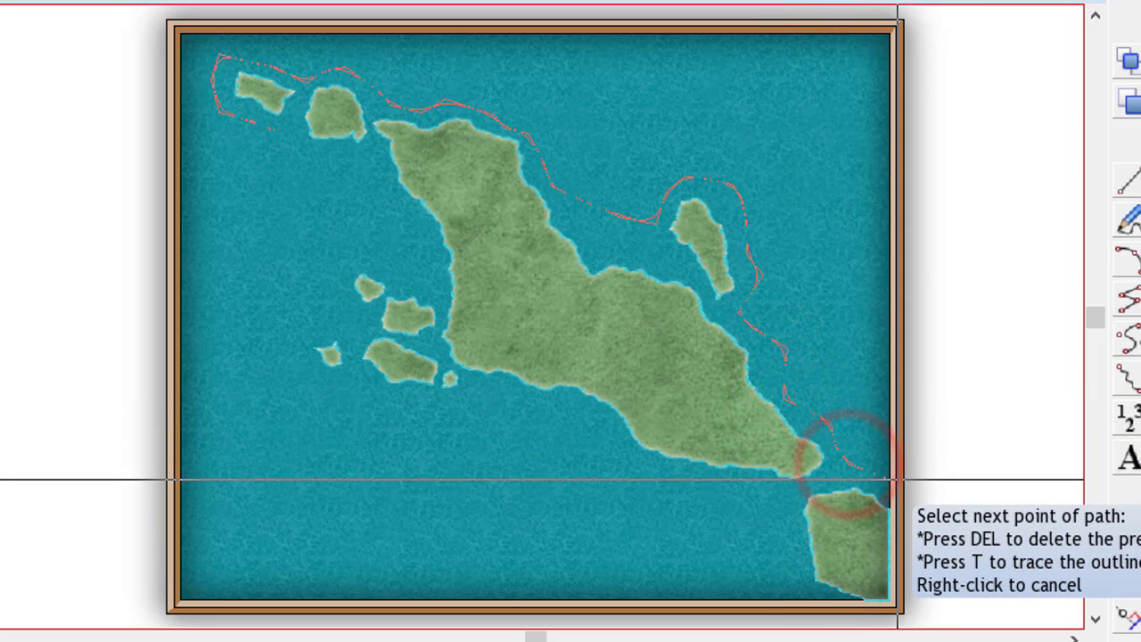
pyautogui.click(896, 478)
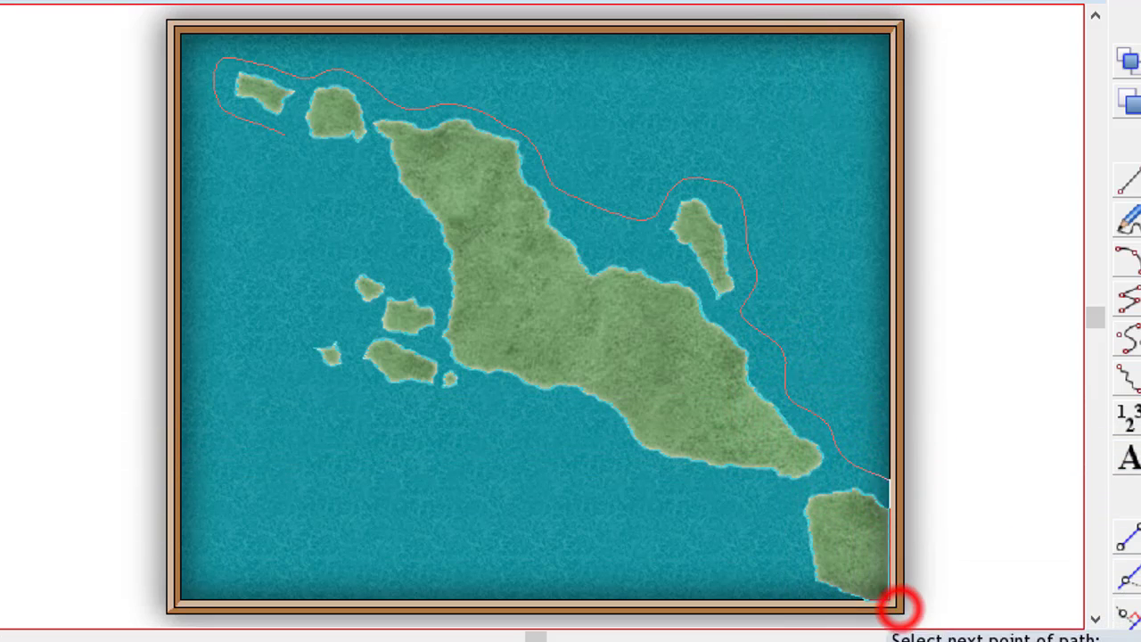
# Continue the sea contour past the southeast corner, around the southeast island's west side, and back northwest along the main landmass's south coast.
pyautogui.click(828, 604)
pyautogui.click(798, 600)
pyautogui.click(793, 535)
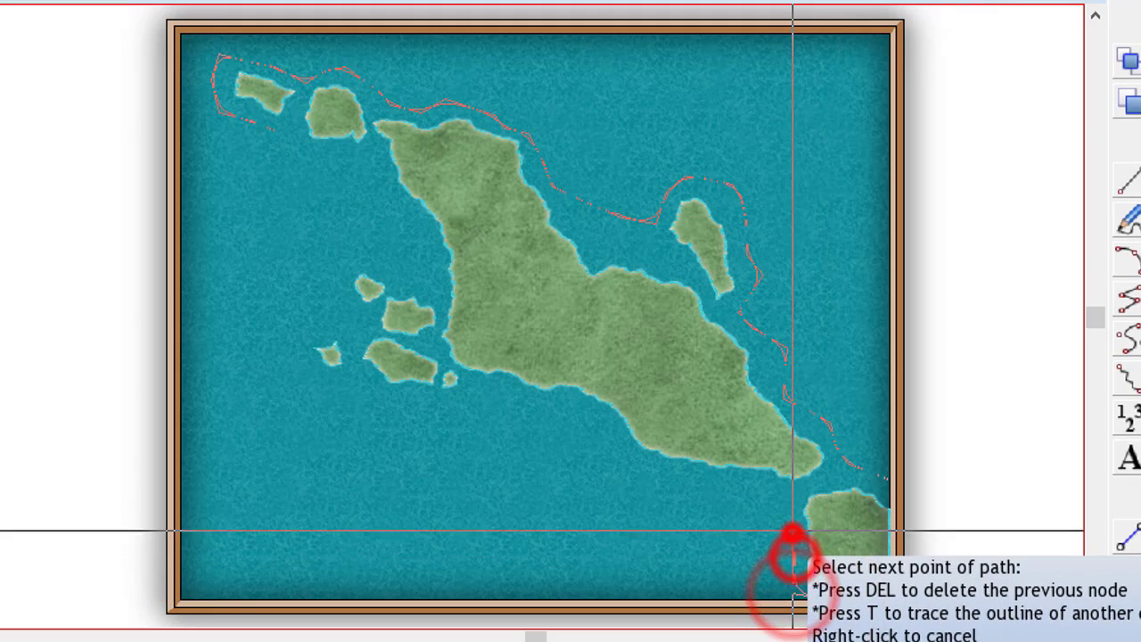
pyautogui.click(768, 504)
pyautogui.click(737, 478)
pyautogui.click(664, 479)
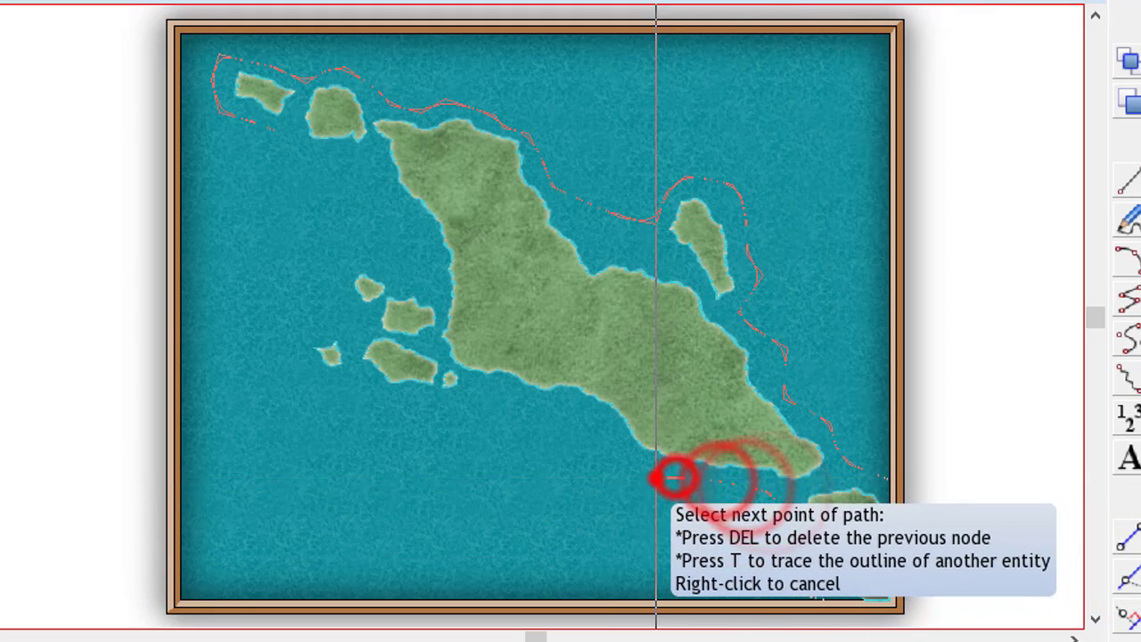
pyautogui.click(616, 466)
pyautogui.click(599, 433)
pyautogui.click(571, 407)
pyautogui.click(526, 400)
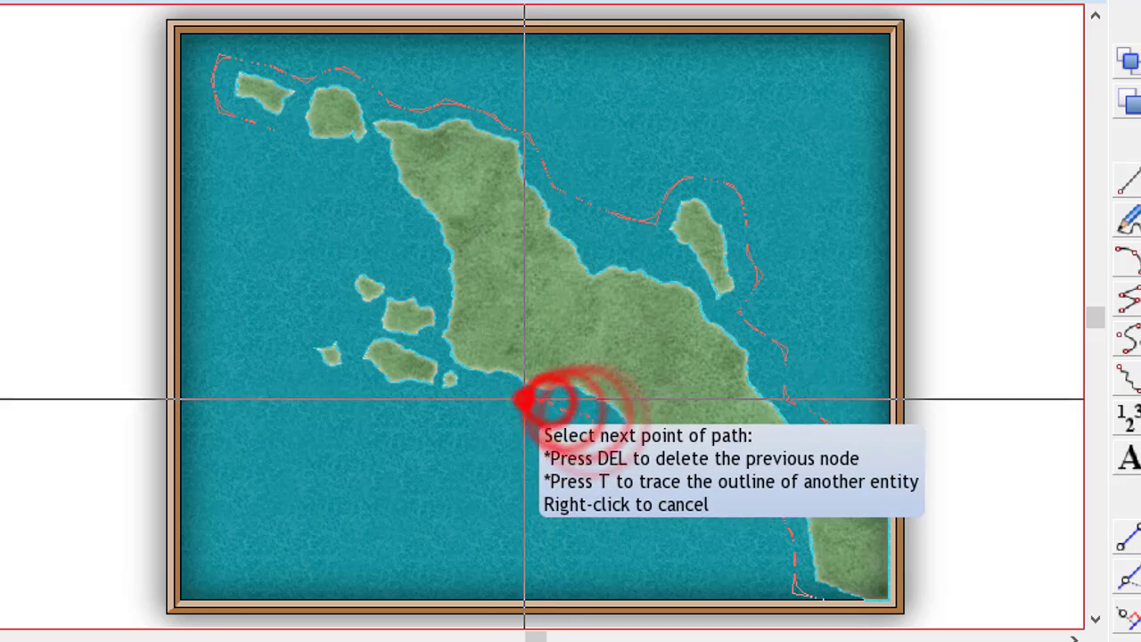
# Run the sea contour around the western islets and up the west coast to its starting point, finish it, and redraw the map.
pyautogui.click(492, 381)
pyautogui.click(461, 387)
pyautogui.click(446, 390)
pyautogui.click(439, 406)
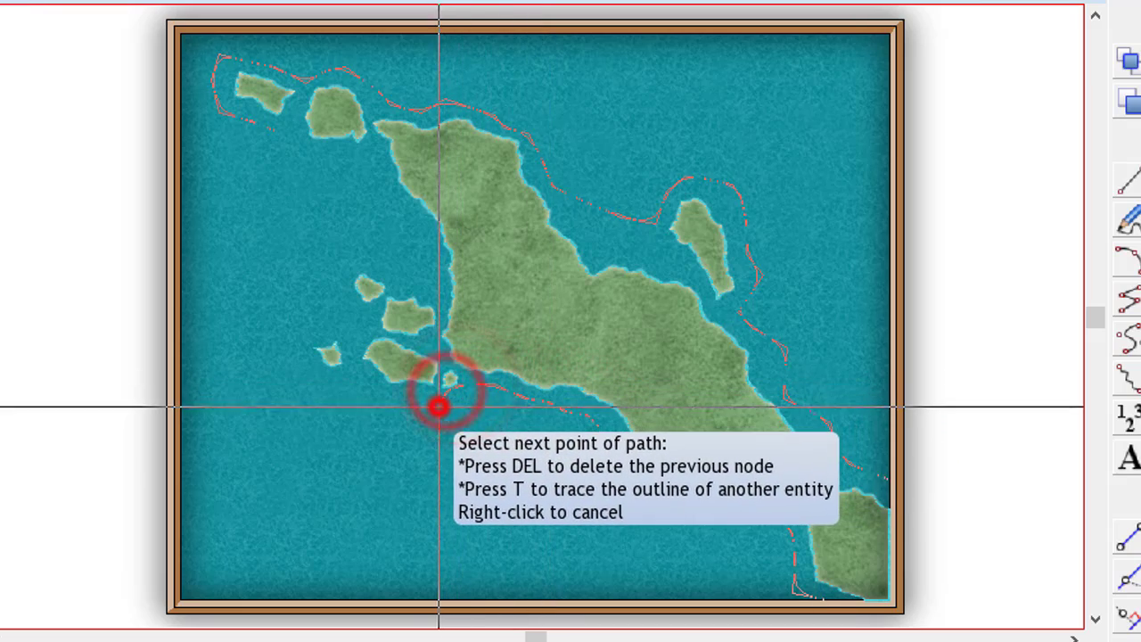
pyautogui.click(402, 393)
pyautogui.click(350, 383)
pyautogui.click(308, 376)
pyautogui.click(284, 355)
pyautogui.click(282, 314)
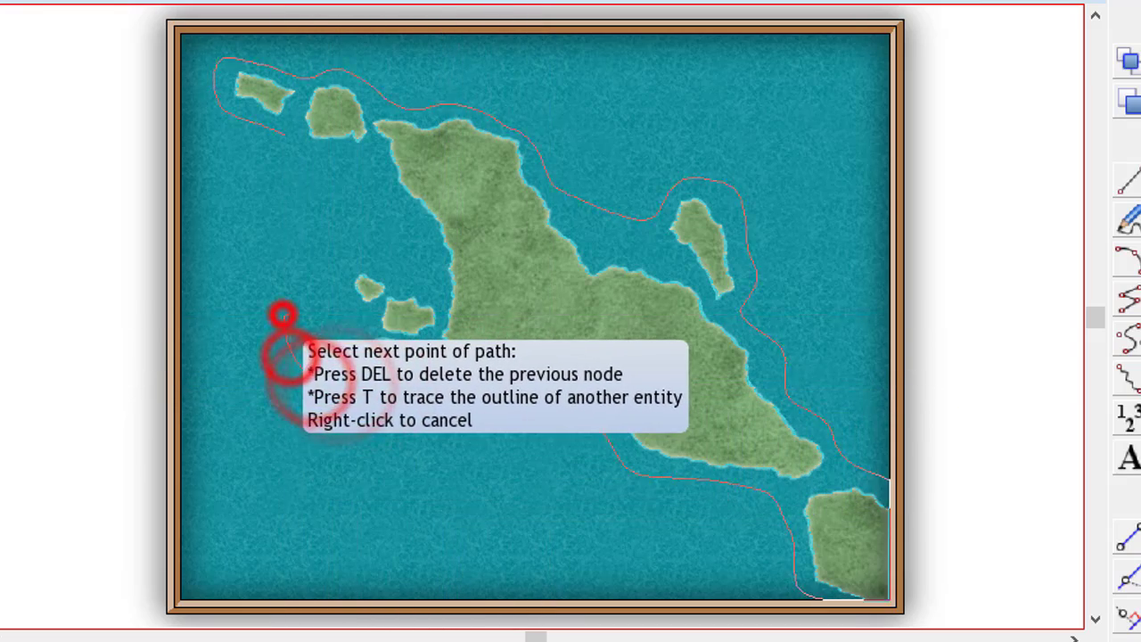
pyautogui.click(312, 318)
pyautogui.click(318, 300)
pyautogui.click(324, 262)
pyautogui.click(360, 259)
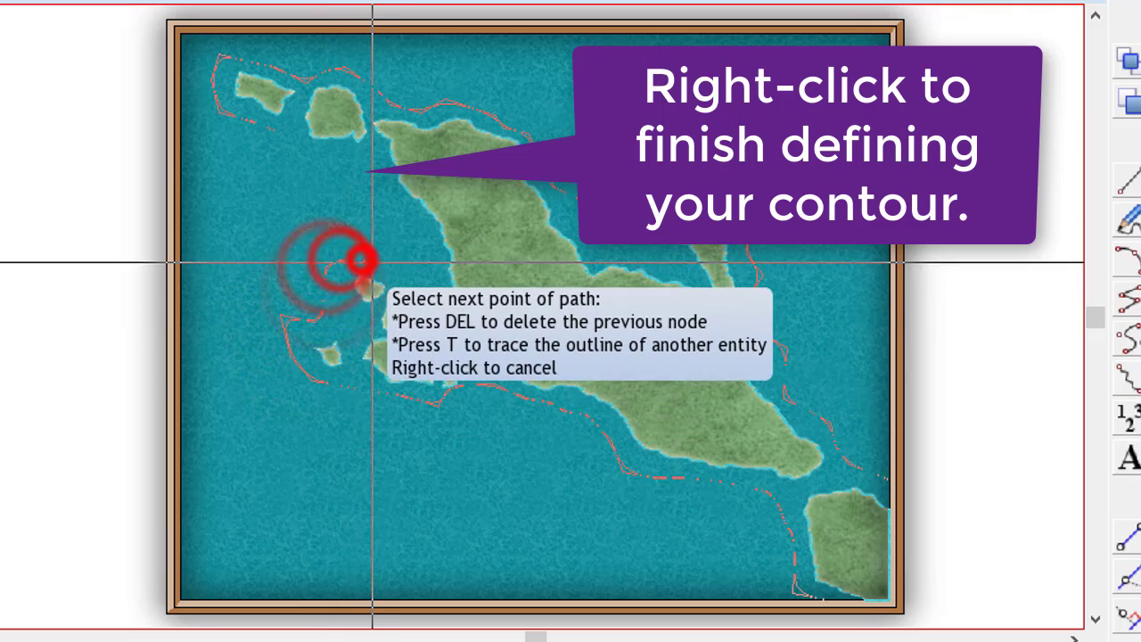
pyautogui.click(381, 263)
pyautogui.click(407, 276)
pyautogui.click(417, 254)
pyautogui.click(415, 225)
pyautogui.click(378, 185)
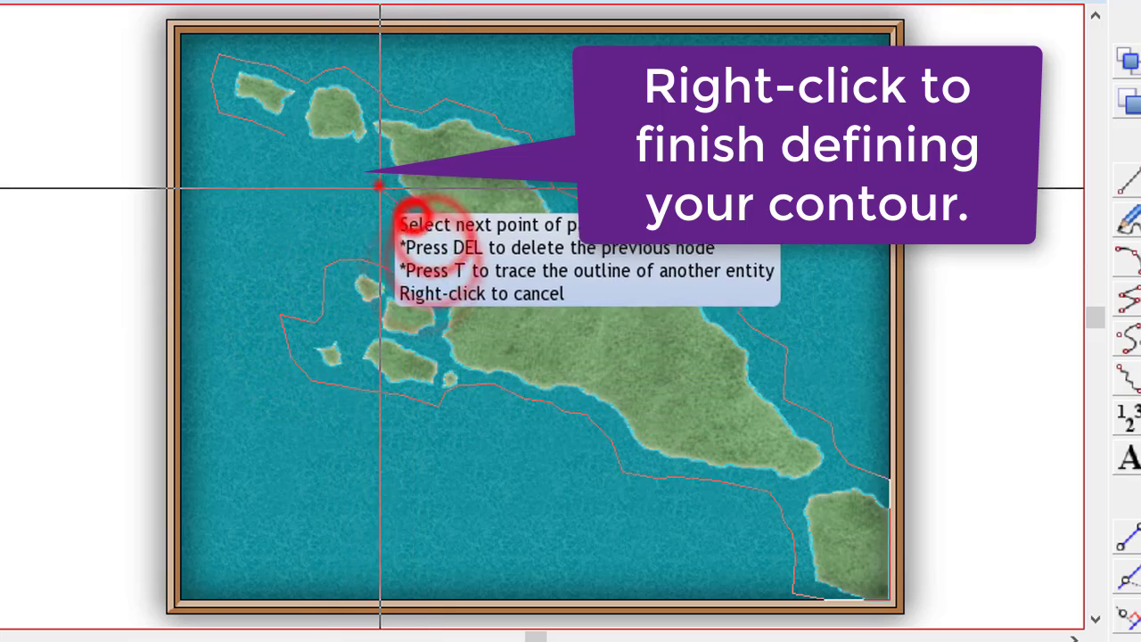
pyautogui.click(351, 159)
pyautogui.click(314, 151)
pyautogui.click(290, 138)
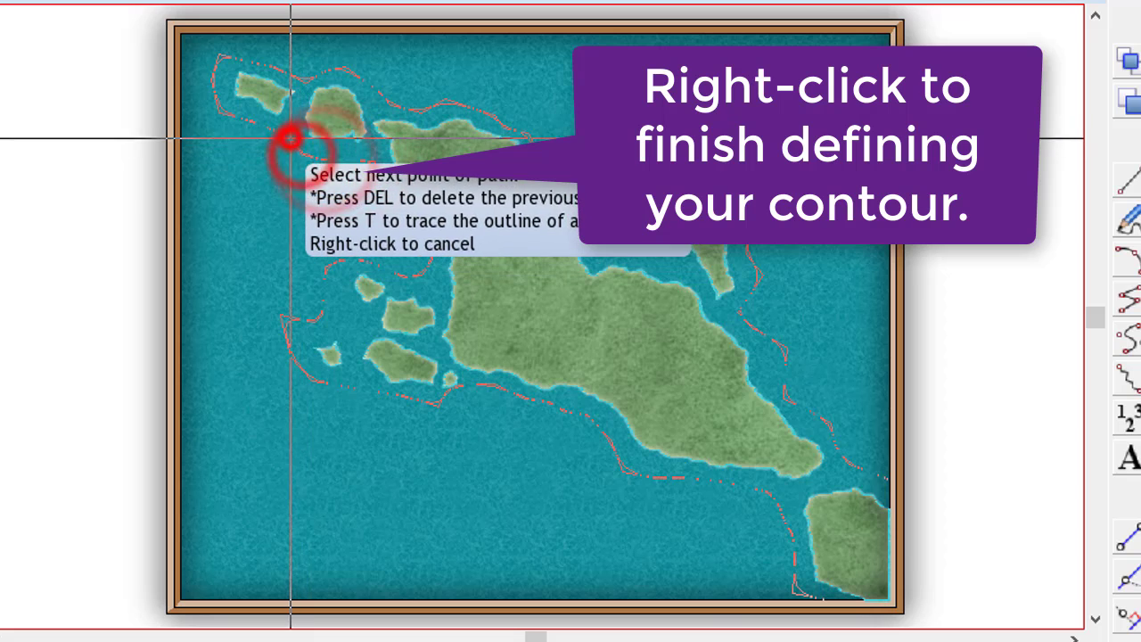
pyautogui.rightClick(290, 138)
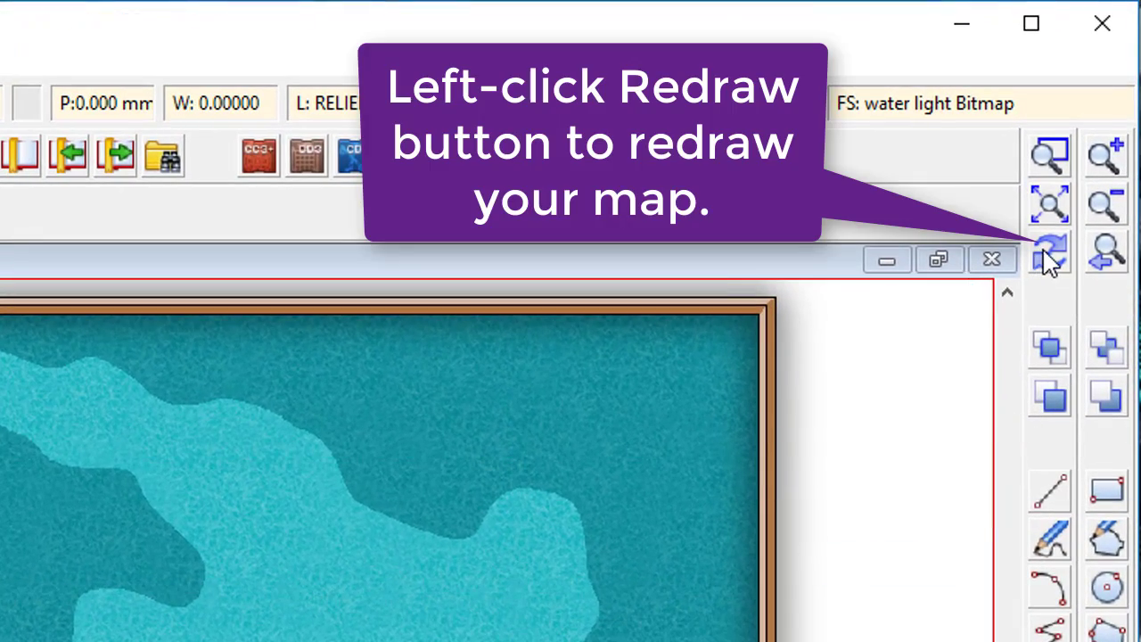
pyautogui.click(1047, 254)
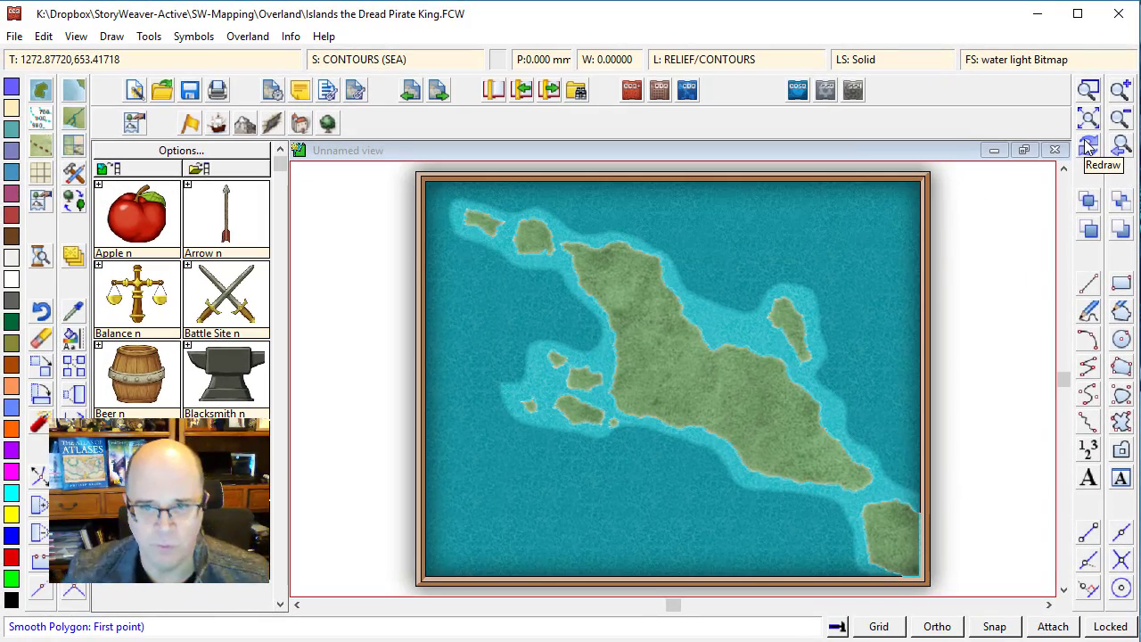
# Redraw the map and choose the Terrain Default, Mountain Dark drawing tool.
pyautogui.click(1088, 147)
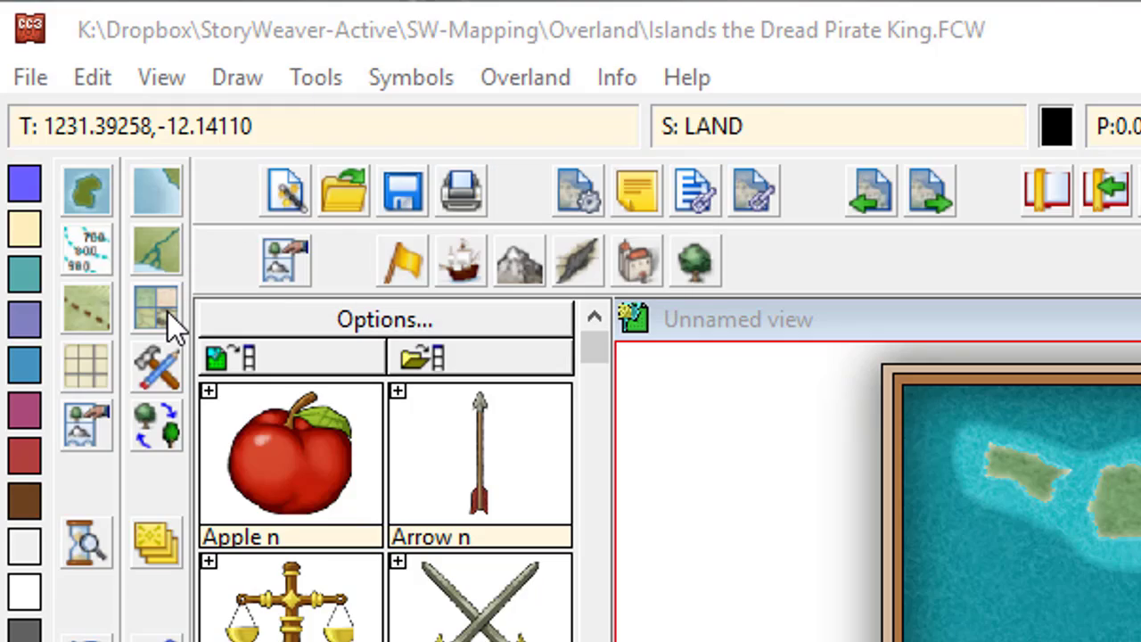
pyautogui.click(149, 317)
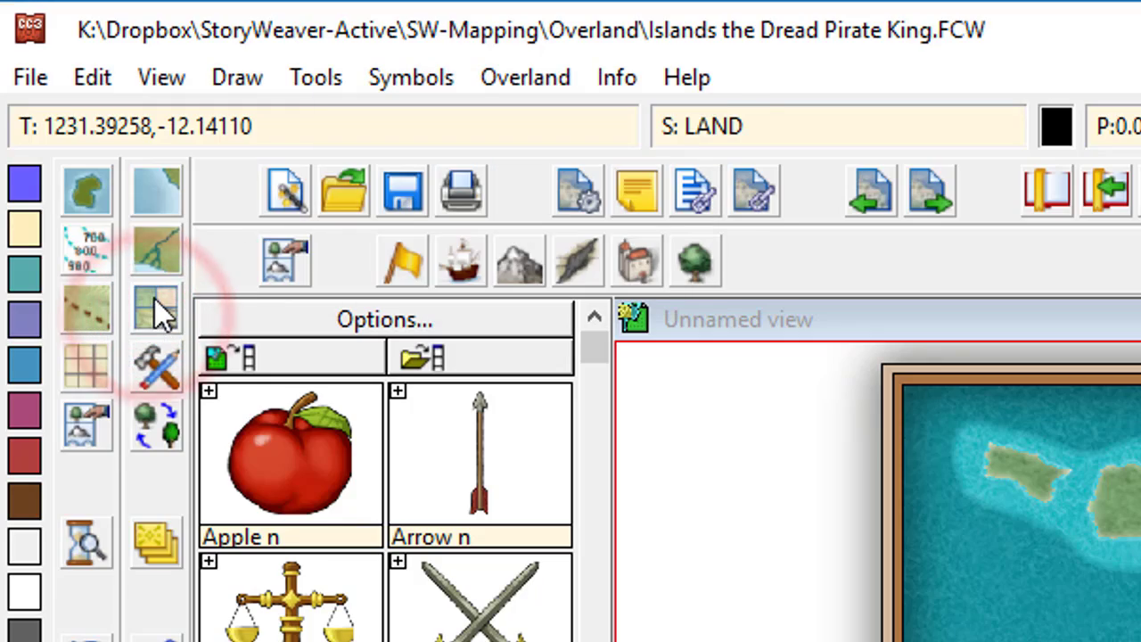
pyautogui.click(154, 299)
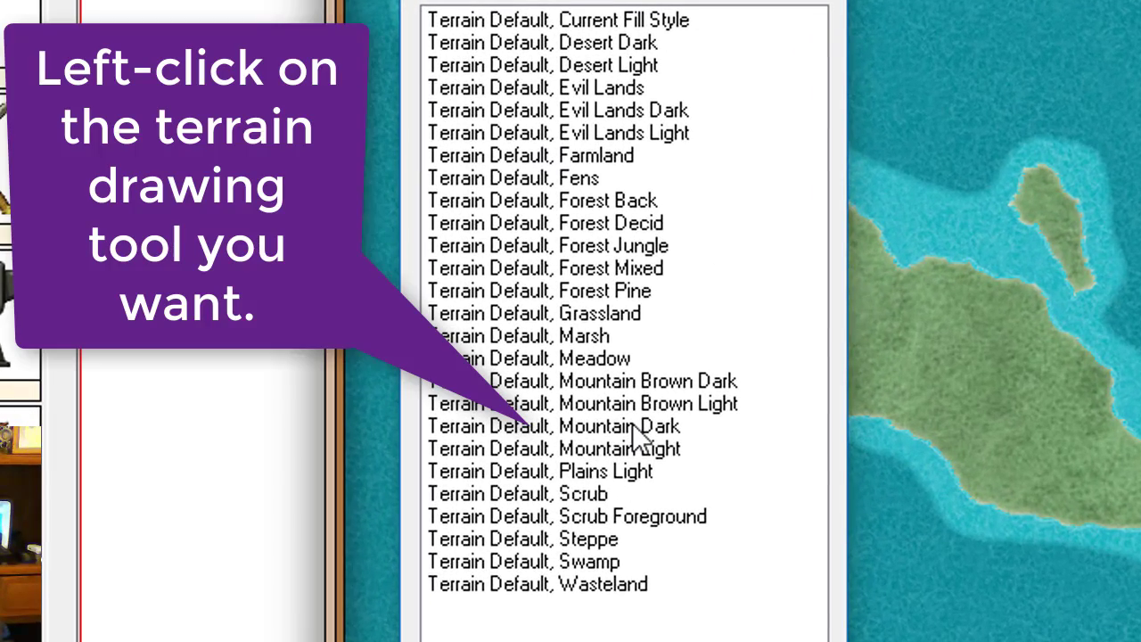
pyautogui.click(577, 433)
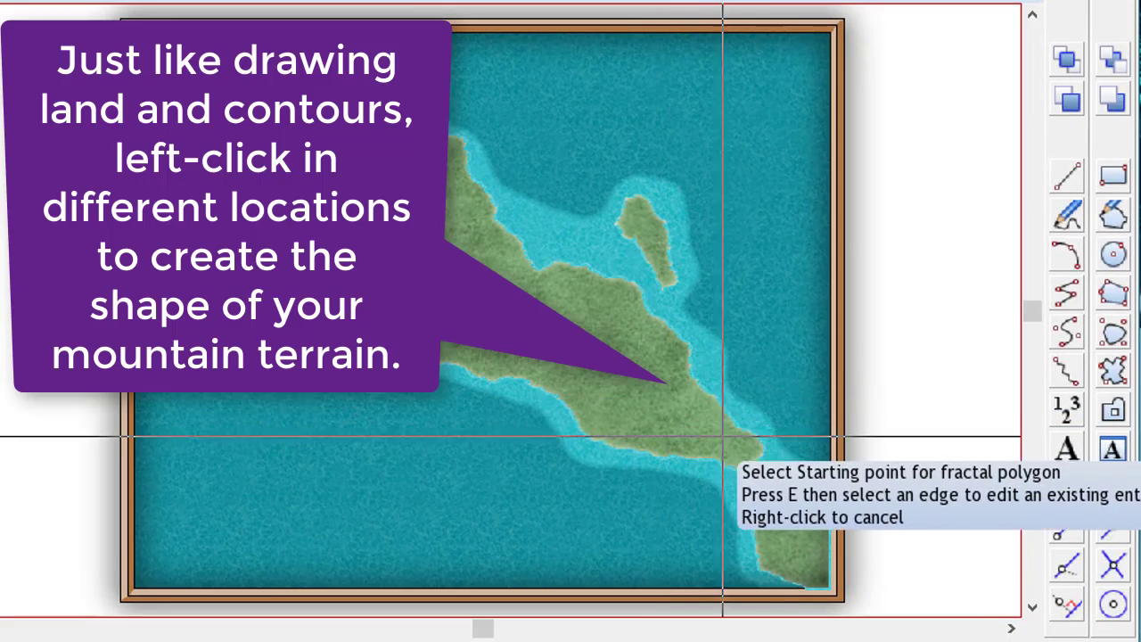
# Draw a small dark mountain patch near the southeast tip of the main landmass.
pyautogui.click(720, 427)
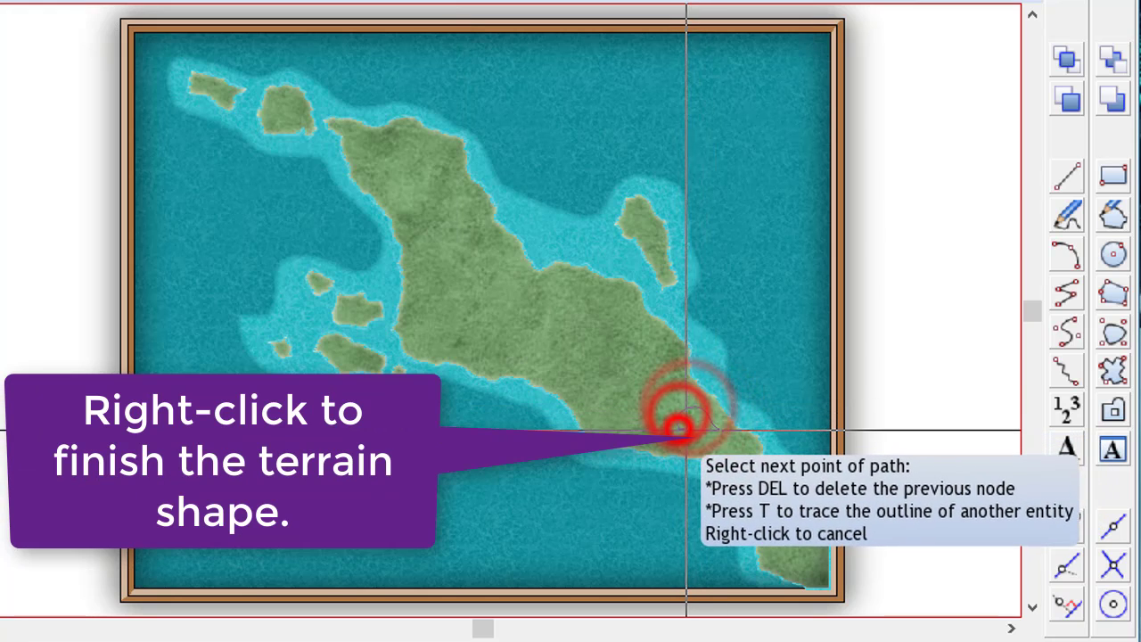
pyautogui.click(705, 438)
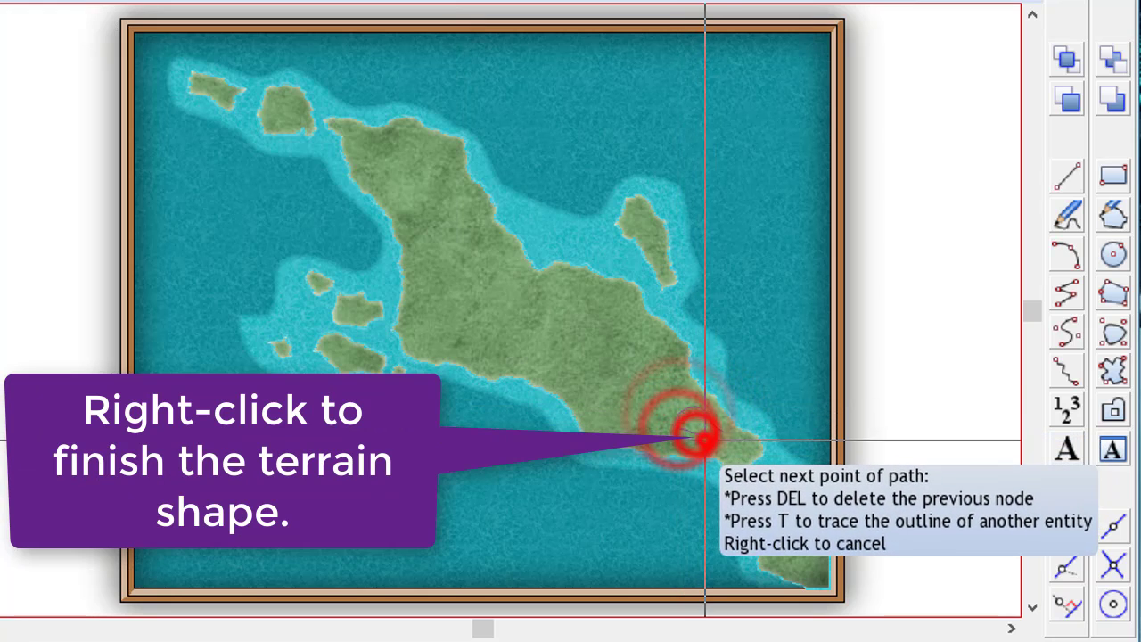
pyautogui.rightClick(713, 436)
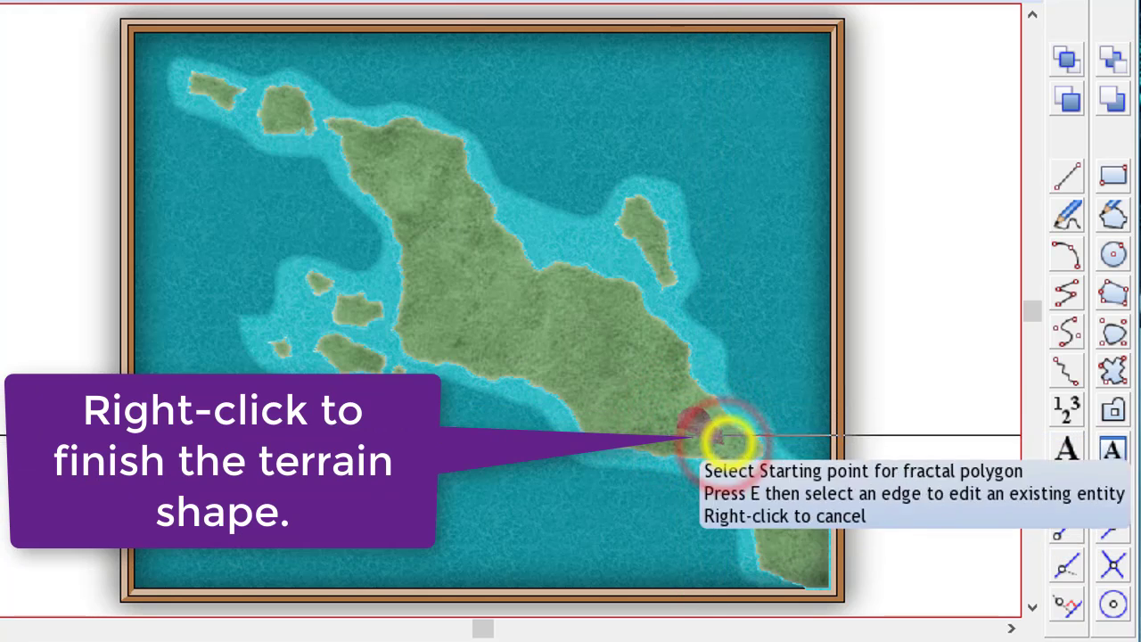
pyautogui.click(658, 409)
pyautogui.hotkey('ctrl', 'z')
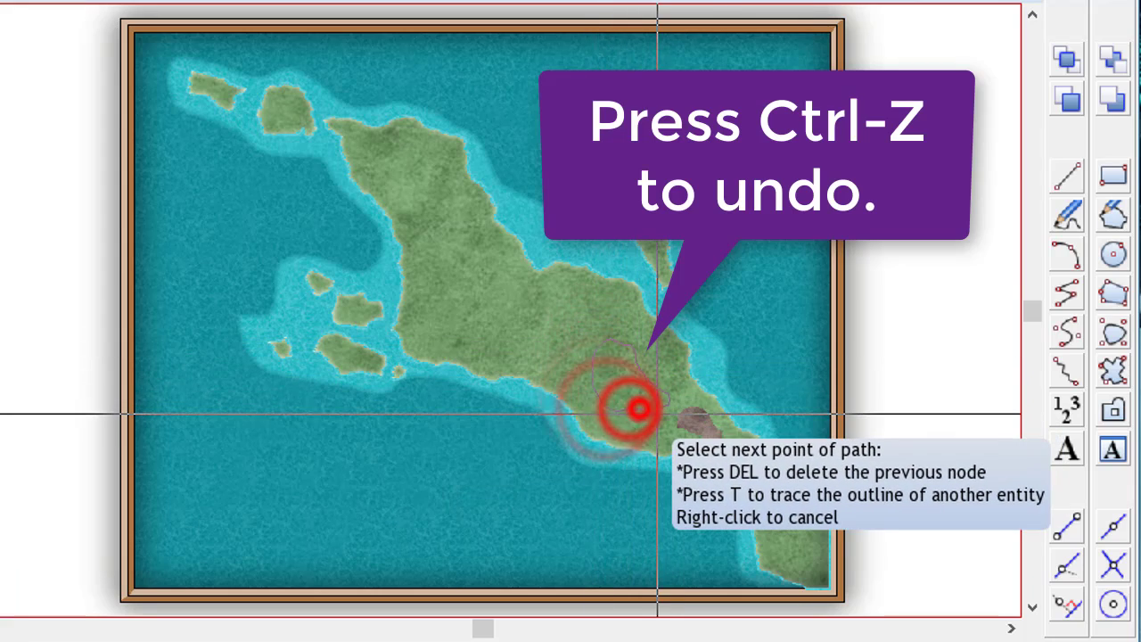
pyautogui.rightClick(656, 412)
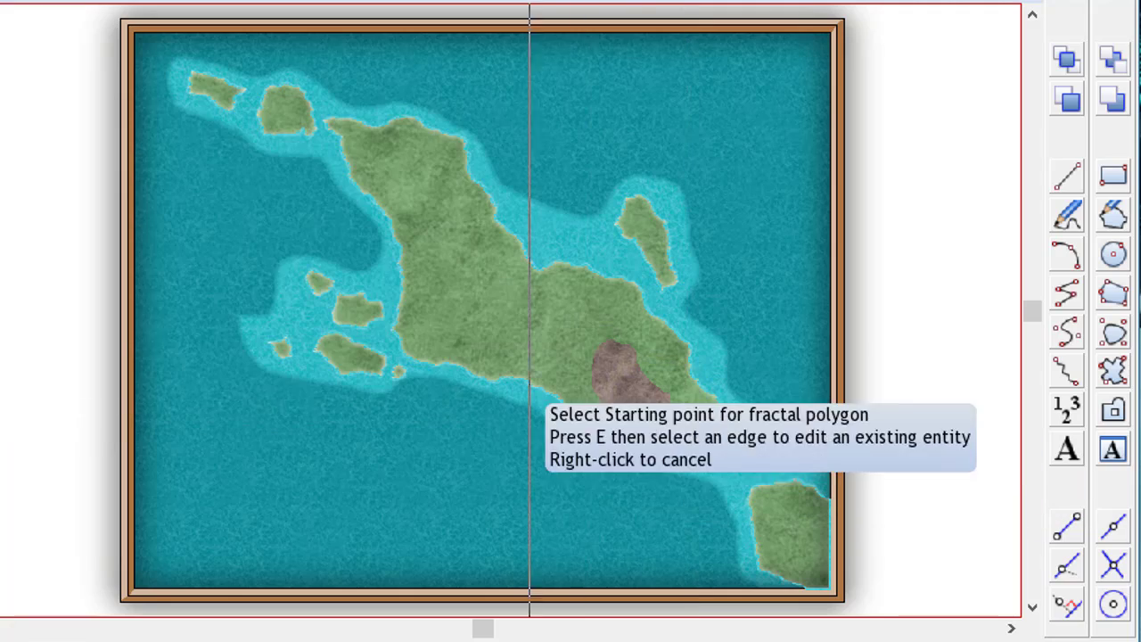
pyautogui.rightClick(510, 347)
pyautogui.click(664, 394)
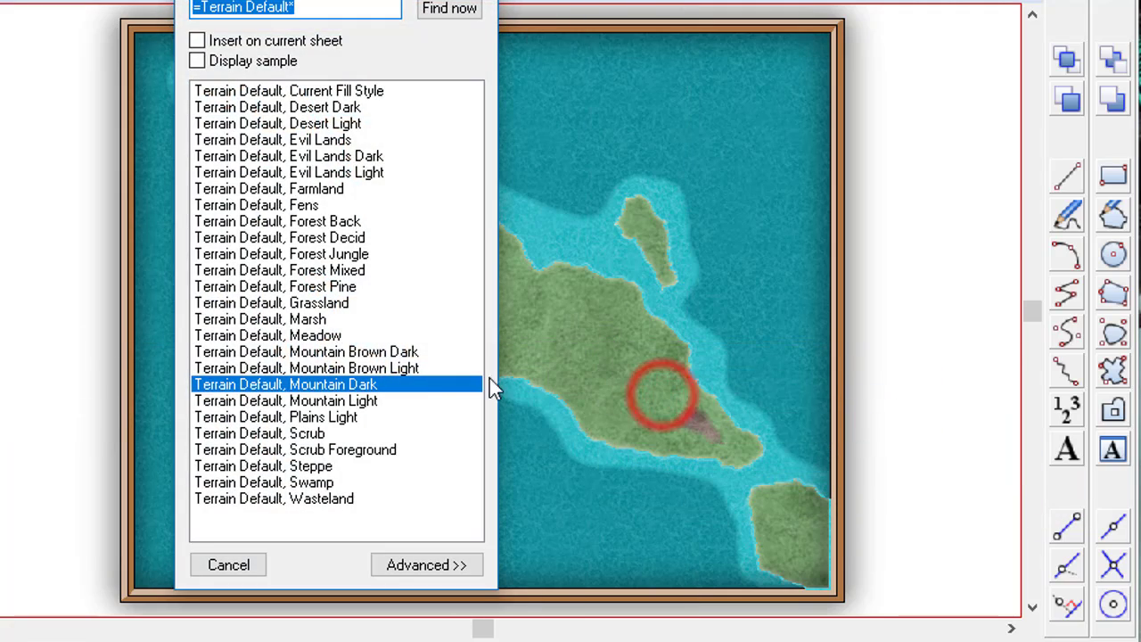
# With Terrain Default, Mountain Dark, outline a larger mountain area's northern edge from beside the small southeast patch northwest to the landmass's centre.
pyautogui.doubleClick(407, 384)
pyautogui.click(677, 405)
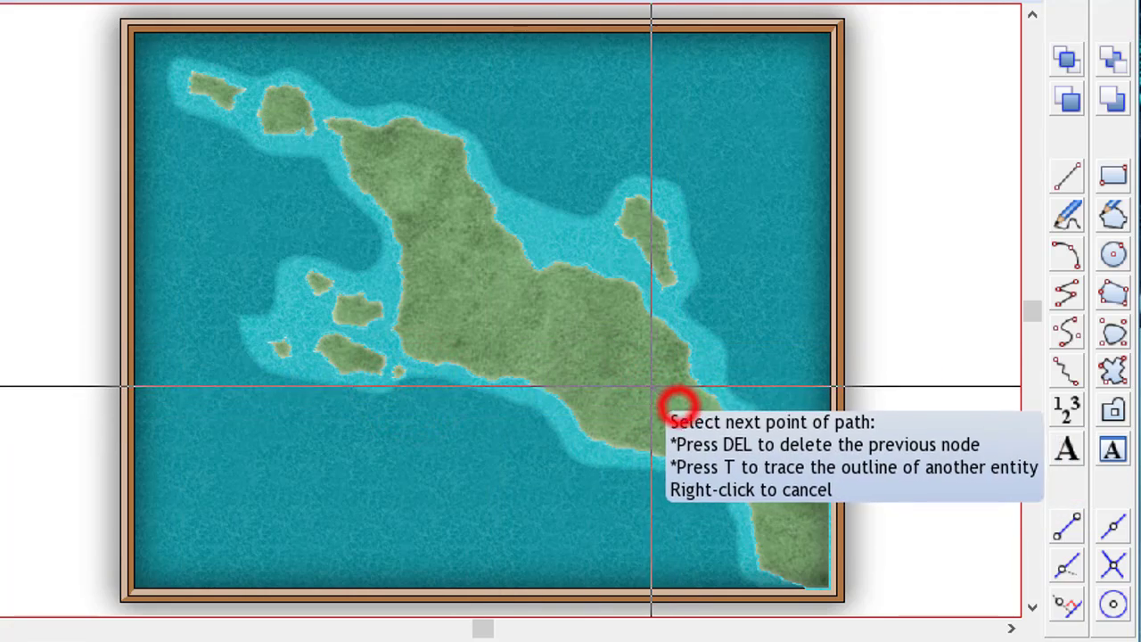
pyautogui.click(636, 366)
pyautogui.click(630, 350)
pyautogui.click(615, 323)
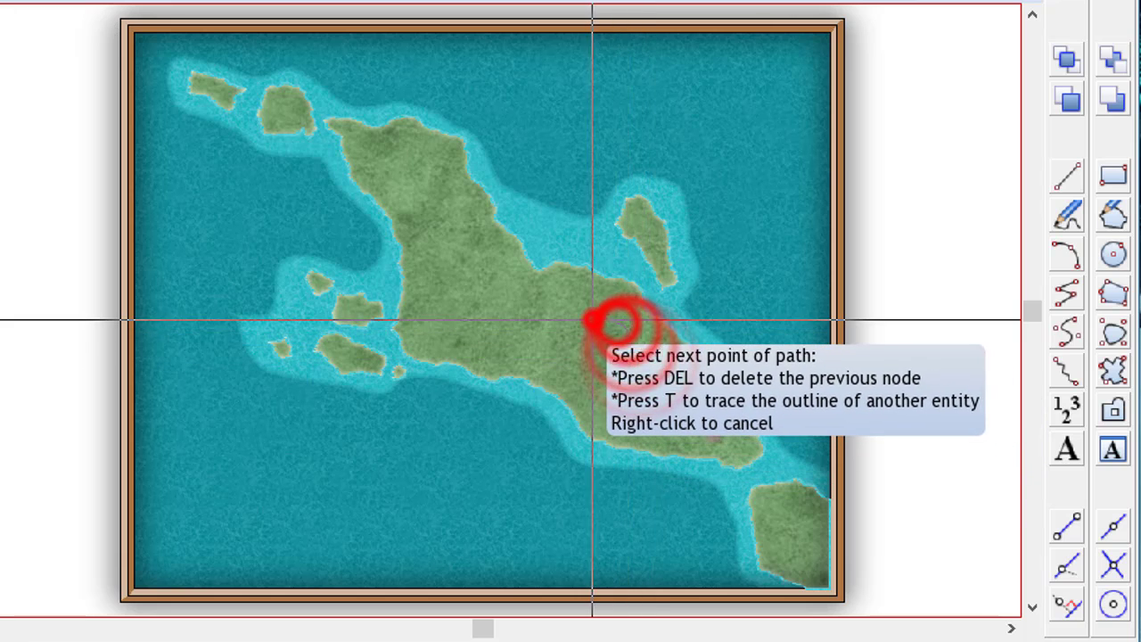
pyautogui.click(575, 314)
pyautogui.click(535, 305)
pyautogui.click(508, 301)
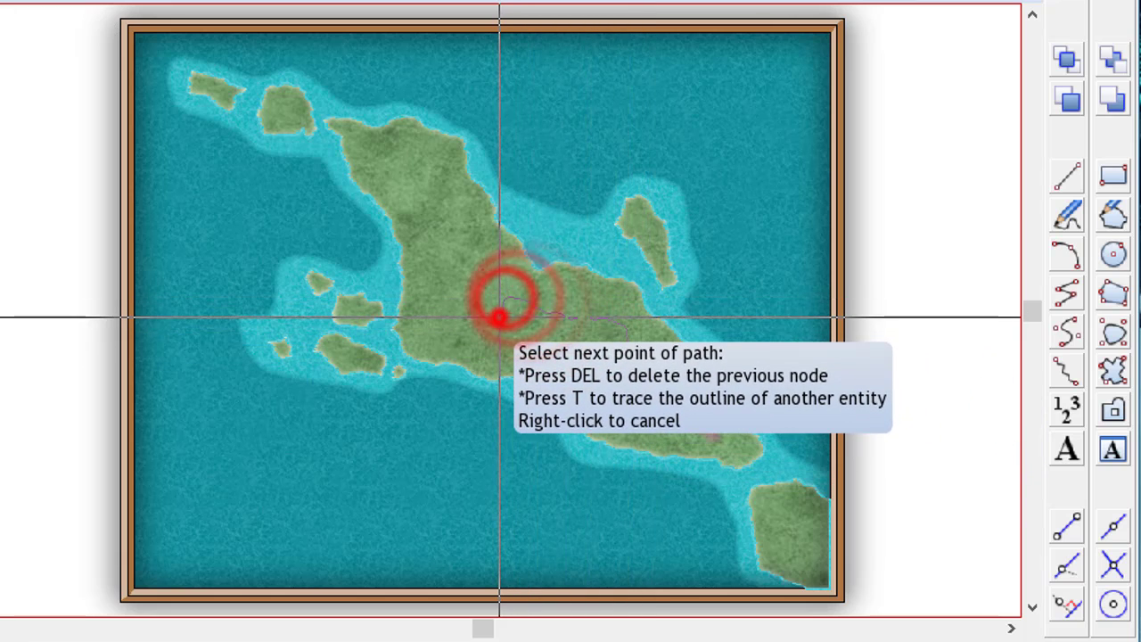
# Run the mountain outline back southeast along its southern side to the starting point and finish the area.
pyautogui.click(509, 321)
pyautogui.click(543, 330)
pyautogui.click(554, 360)
pyautogui.click(576, 379)
pyautogui.click(613, 395)
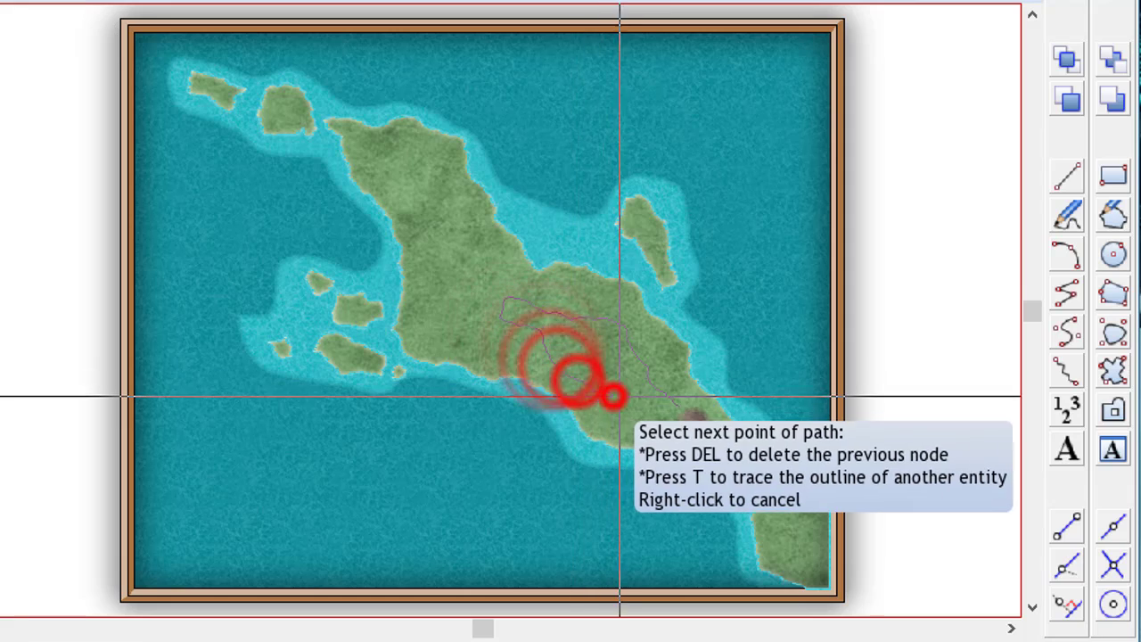
pyautogui.click(642, 401)
pyautogui.click(657, 412)
pyautogui.click(666, 415)
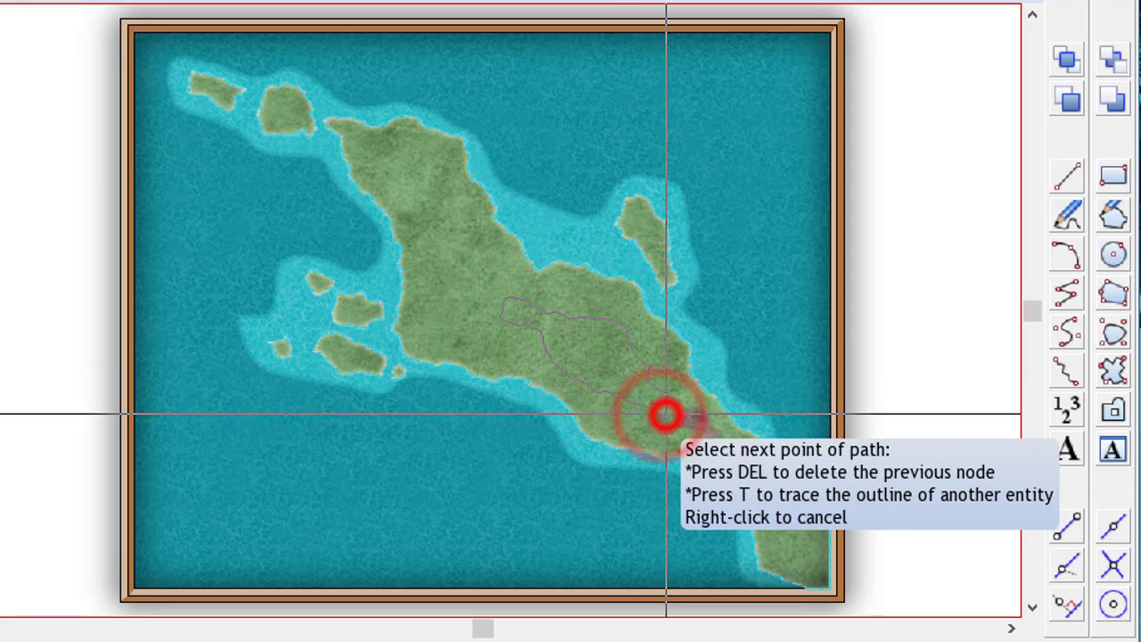
pyautogui.rightClick(666, 414)
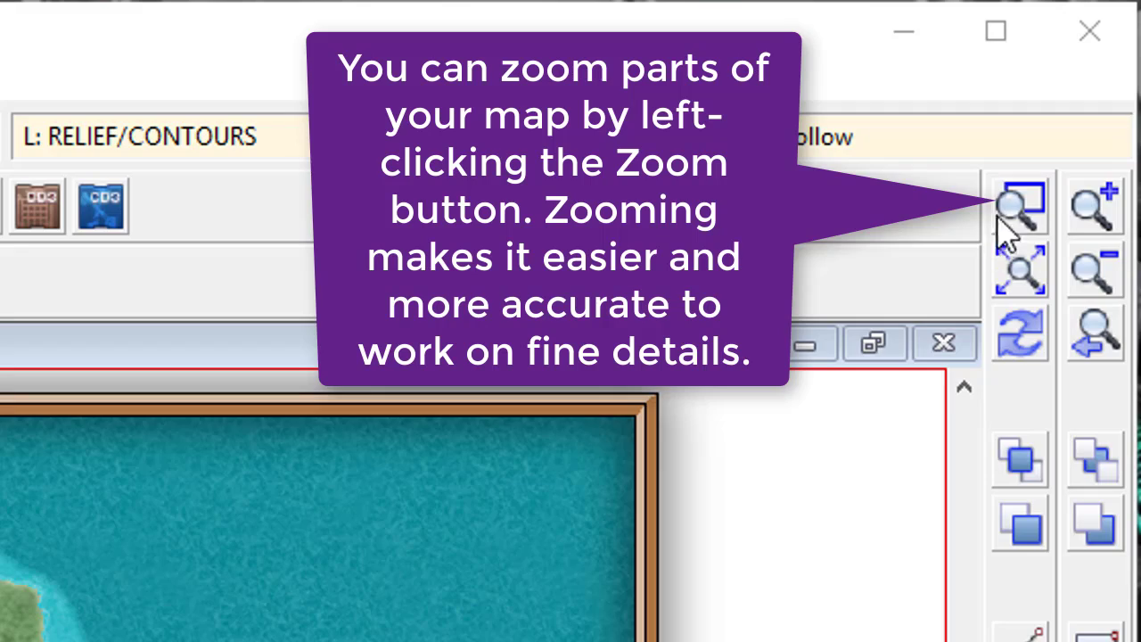
# Start another Terrain Default, Mountain Dark area inland on the southwest mainland and outline its northern edge westward to near the west coast.
pyautogui.click(1026, 205)
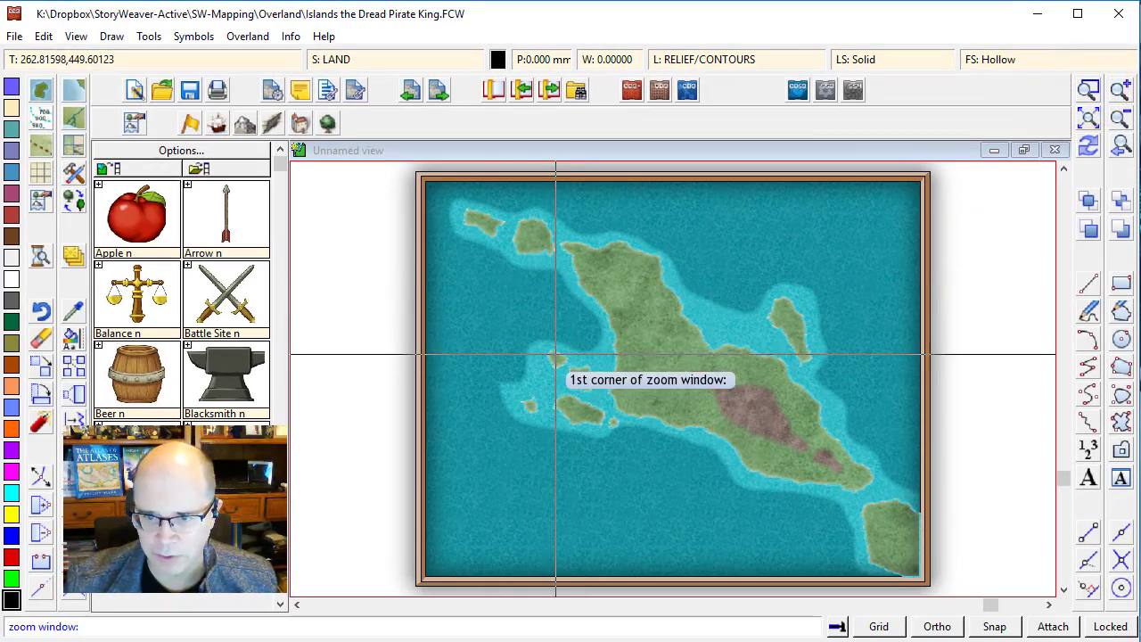
pyautogui.click(569, 340)
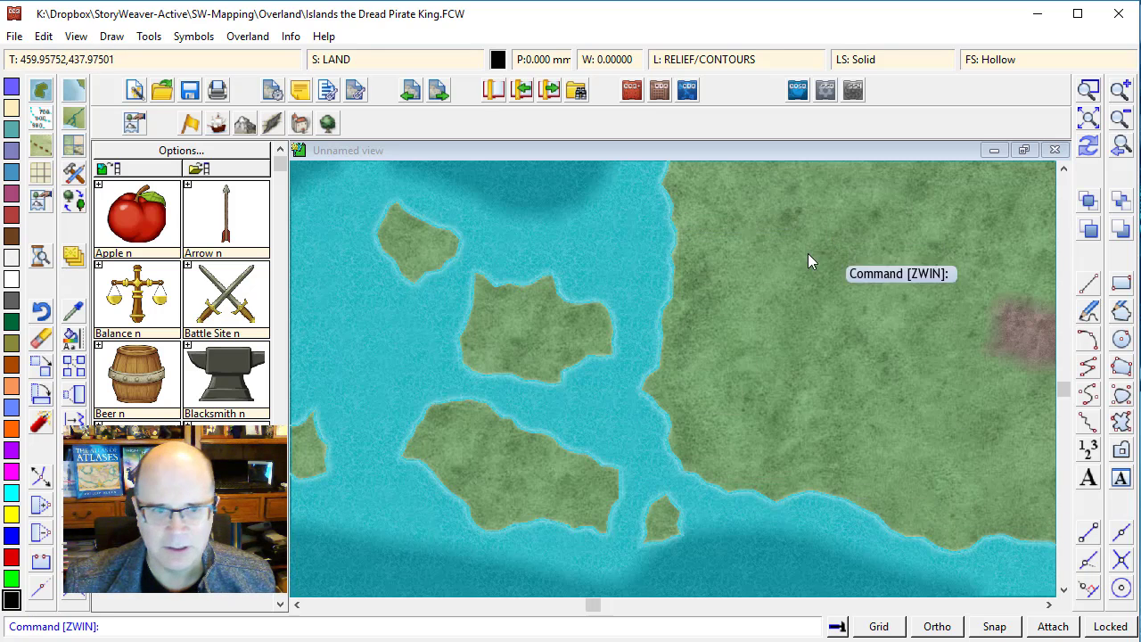
pyautogui.click(76, 149)
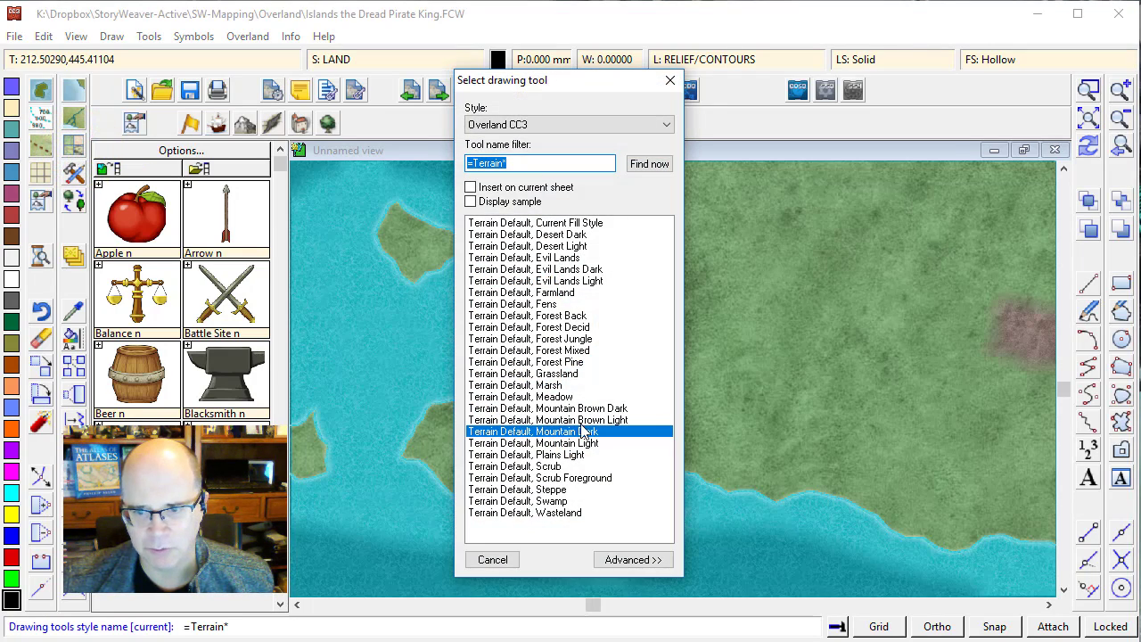
pyautogui.doubleClick(608, 431)
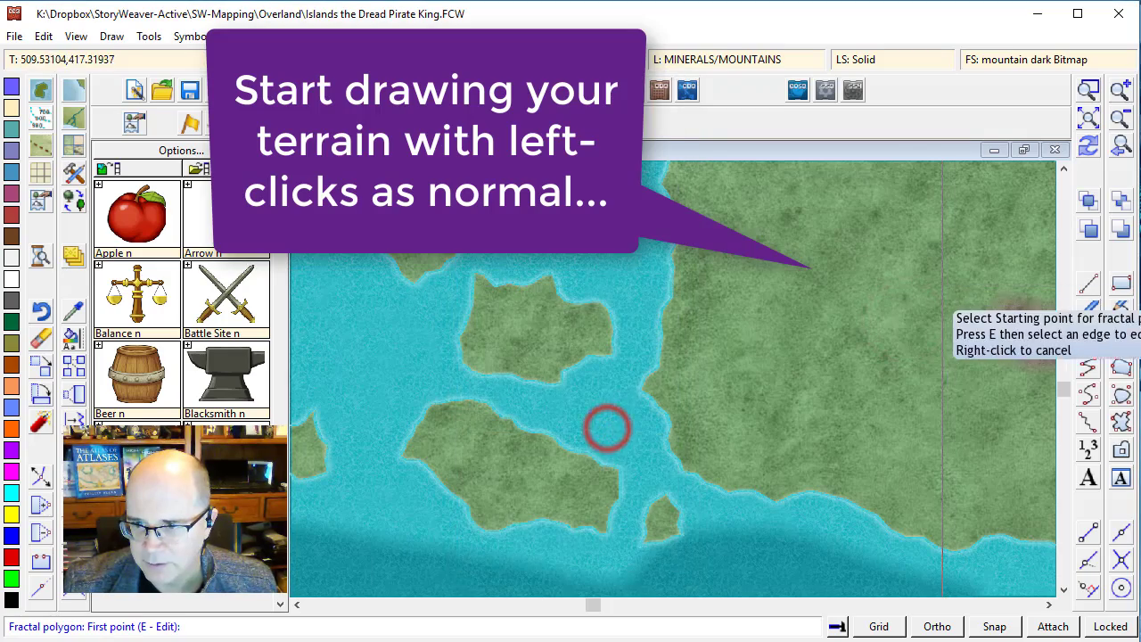
pyautogui.click(904, 324)
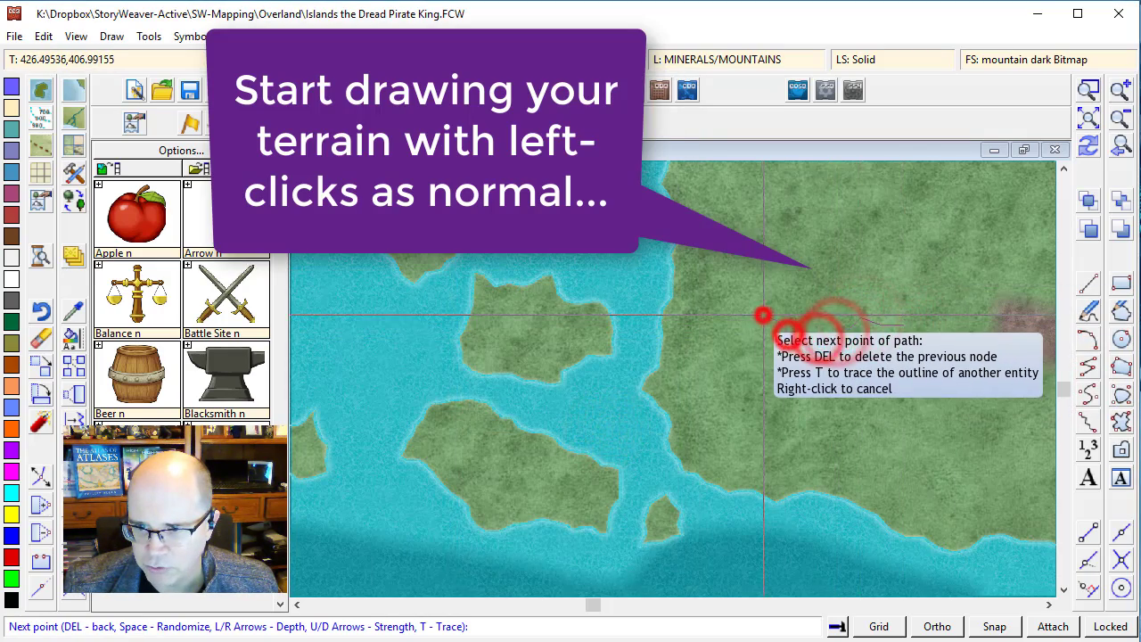
pyautogui.click(740, 325)
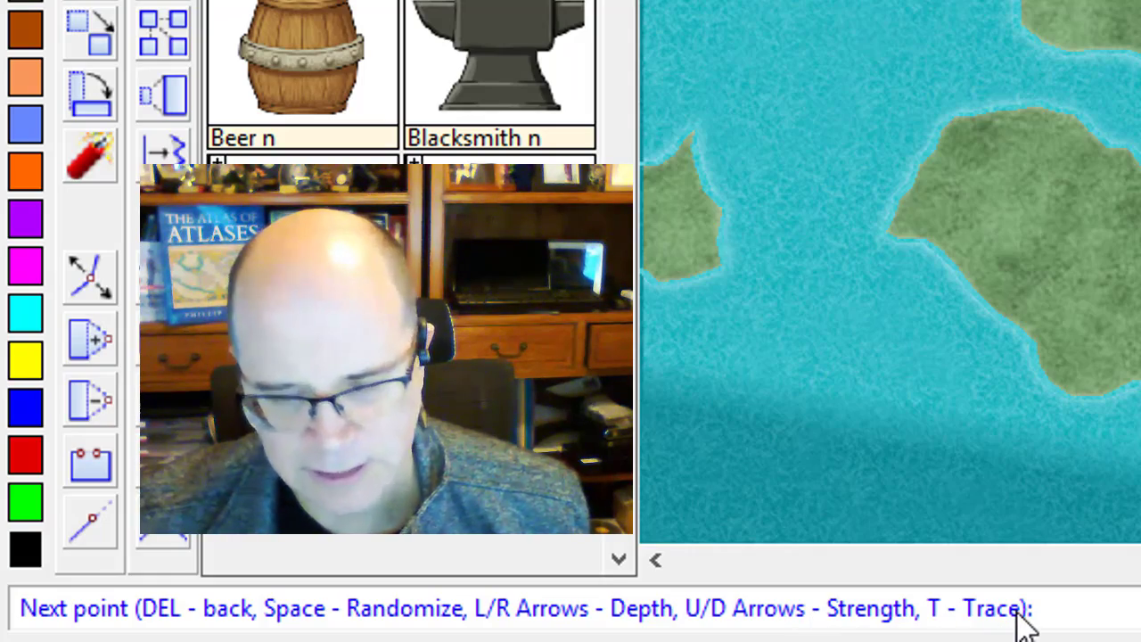
# Trace the main landmass's coastline from the mountain area's northwest end around the southwest corner to a point on the south coast.
pyautogui.press('t')
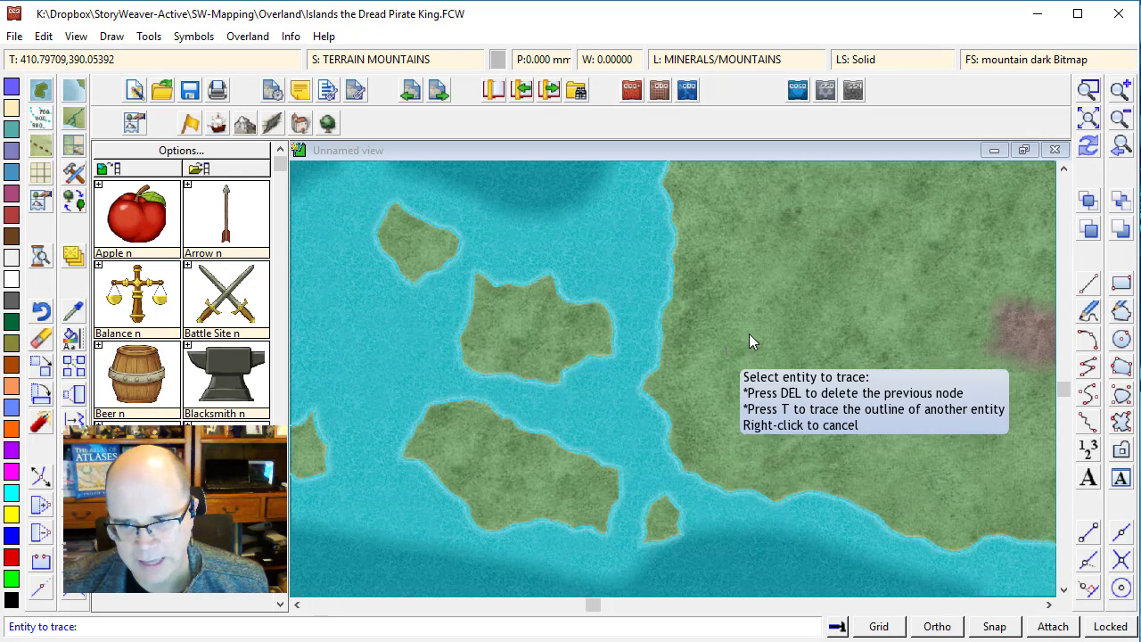
pyautogui.click(664, 343)
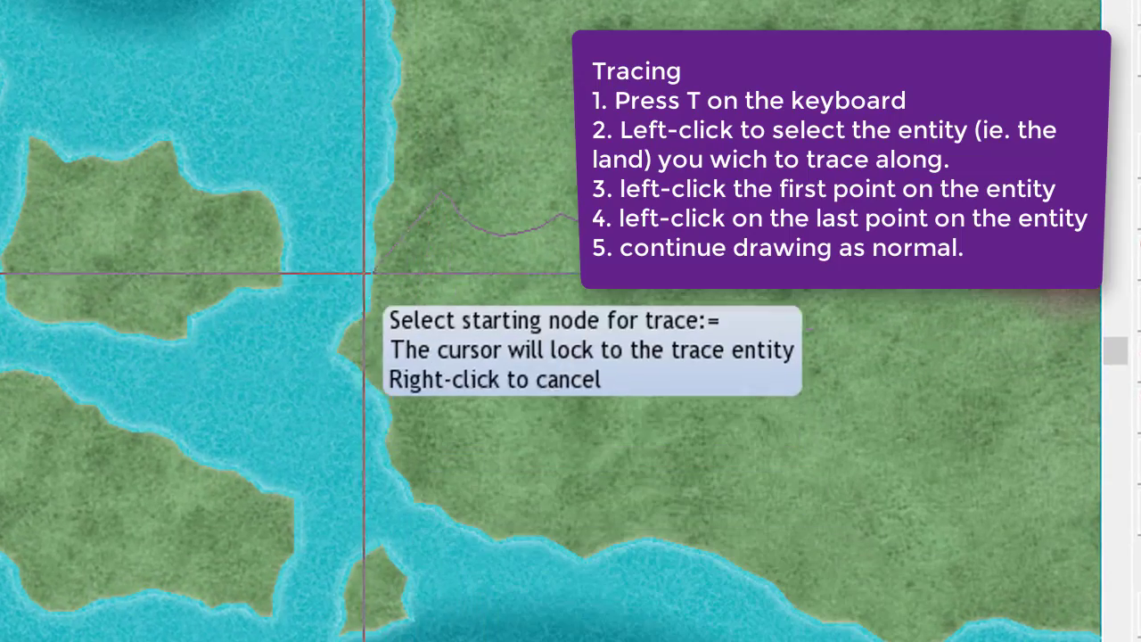
pyautogui.click(375, 216)
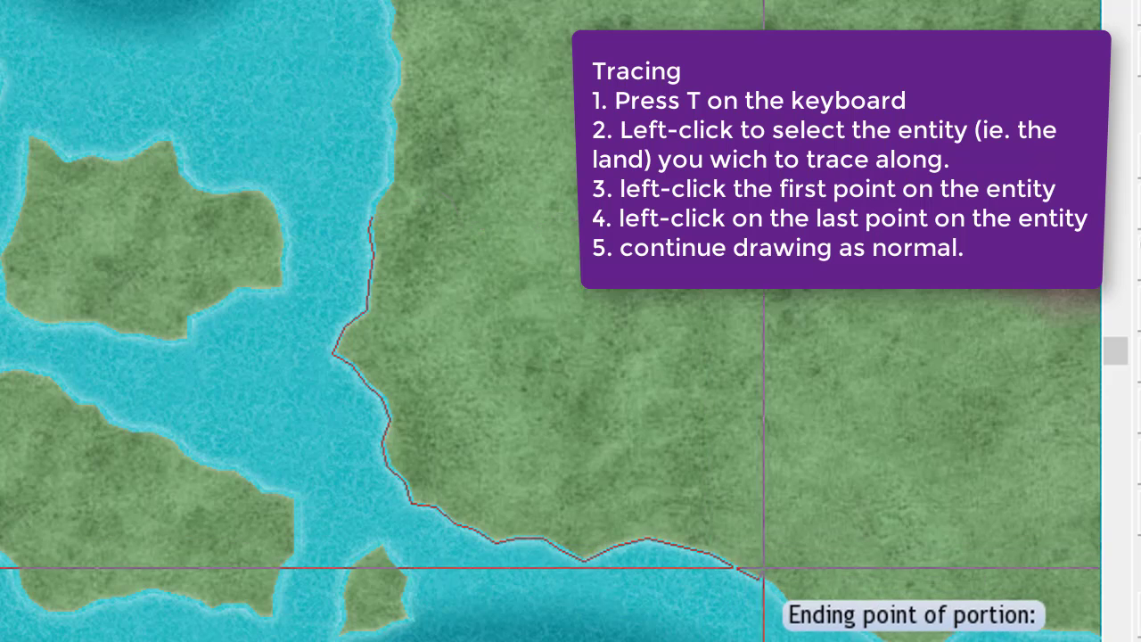
pyautogui.click(716, 544)
# Continue the mountain outline inland from the south coast, northeast and back to its starting point, and finish the area.
pyautogui.click(790, 479)
pyautogui.click(853, 476)
pyautogui.click(896, 456)
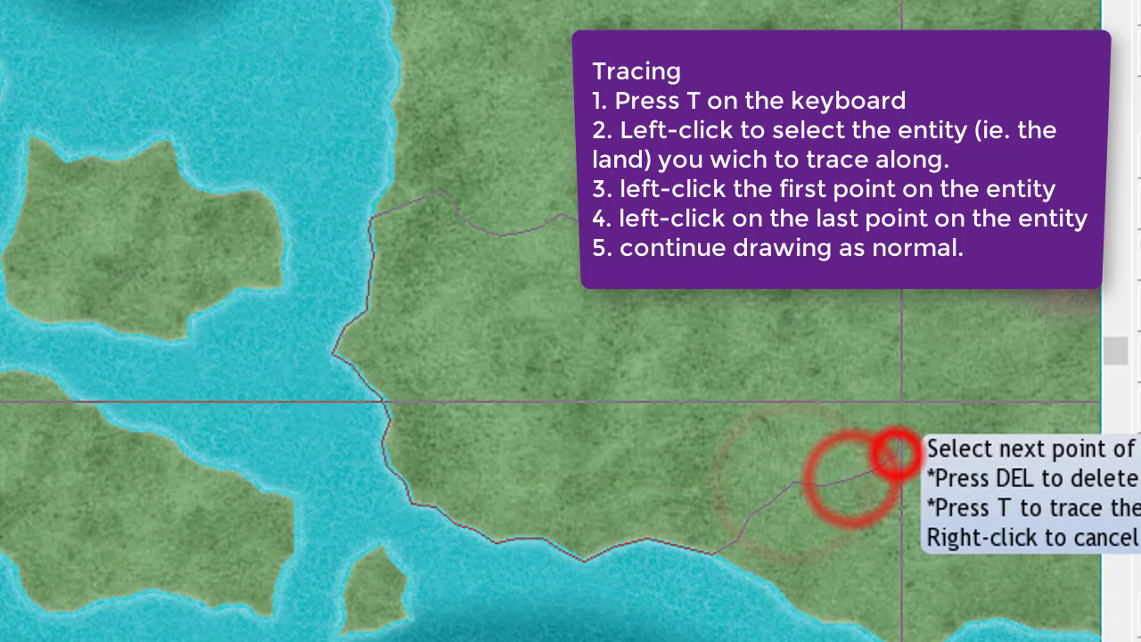
pyautogui.click(904, 349)
pyautogui.click(937, 293)
pyautogui.click(942, 265)
pyautogui.click(892, 246)
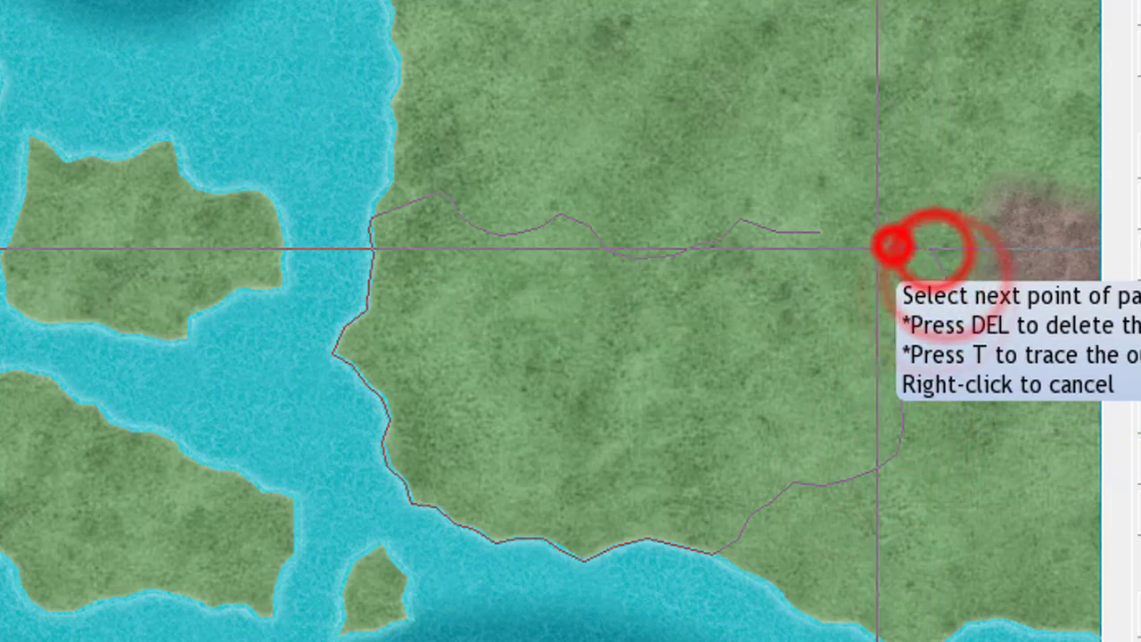
pyautogui.click(841, 247)
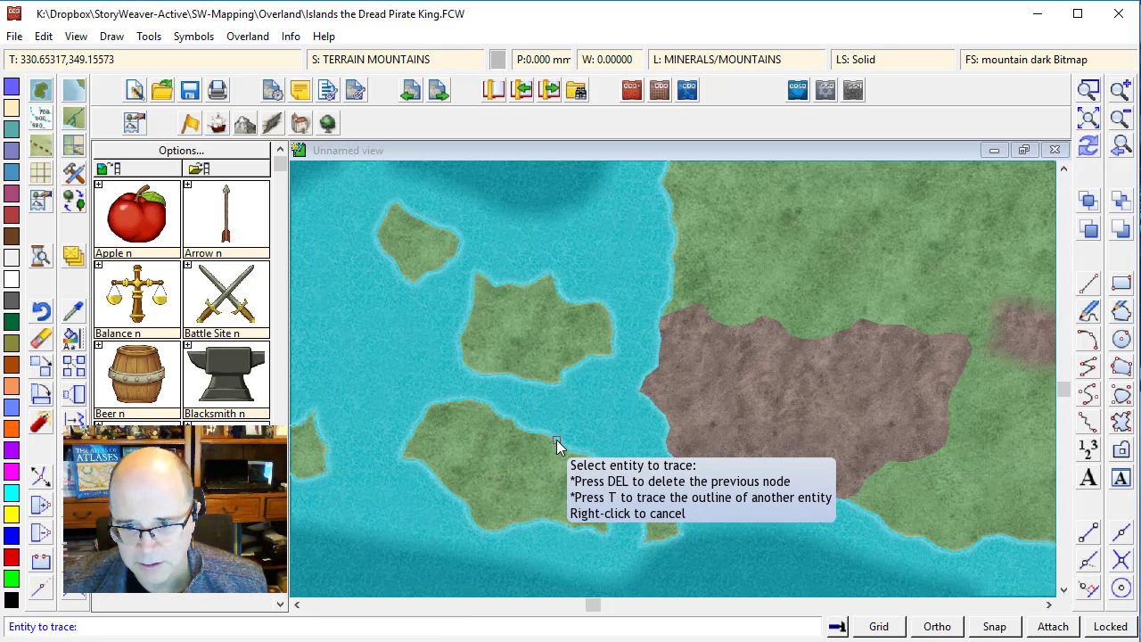
# Draw a dark mountain area on the large southwestern islet, tracing its east and south coast and extending inland to the northwest.
pyautogui.click(556, 441)
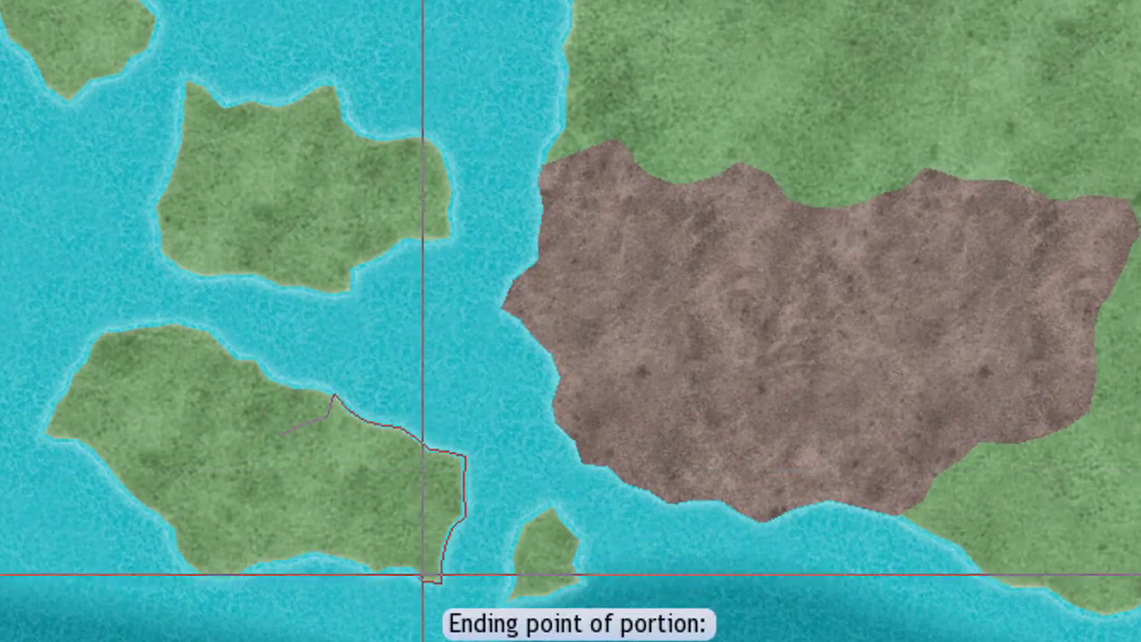
pyautogui.click(254, 551)
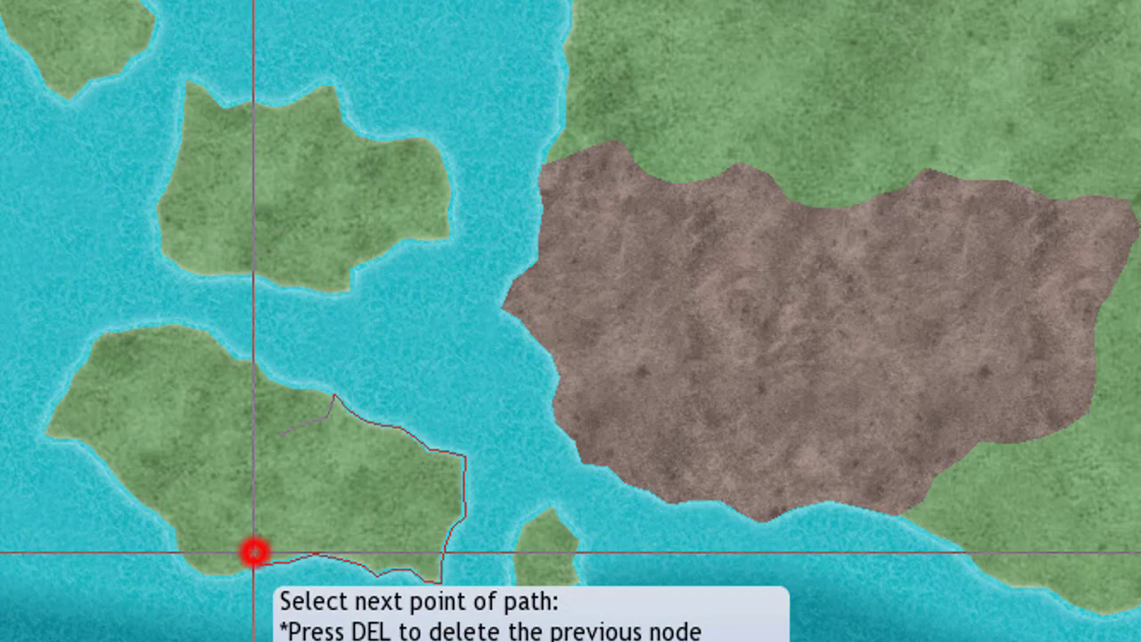
pyautogui.moveTo(224, 488)
pyautogui.mouseDown()
pyautogui.moveTo(179, 448)
pyautogui.moveTo(132, 450)
pyautogui.moveTo(109, 437)
pyautogui.moveTo(112, 390)
pyautogui.mouseUp()
pyautogui.click(150, 397)
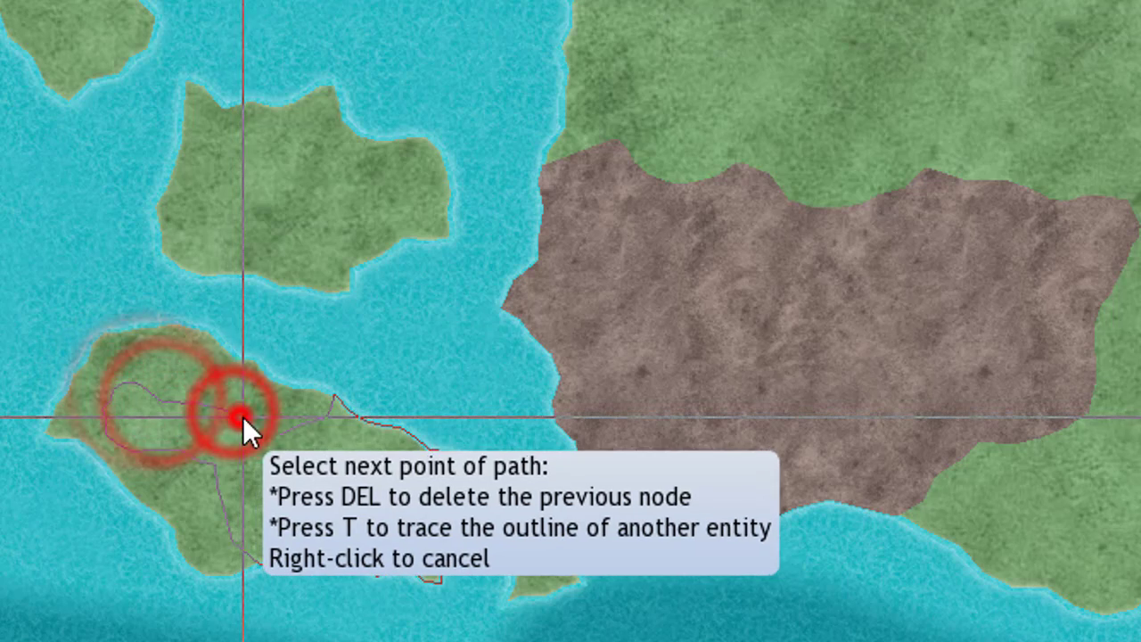
pyautogui.click(248, 422)
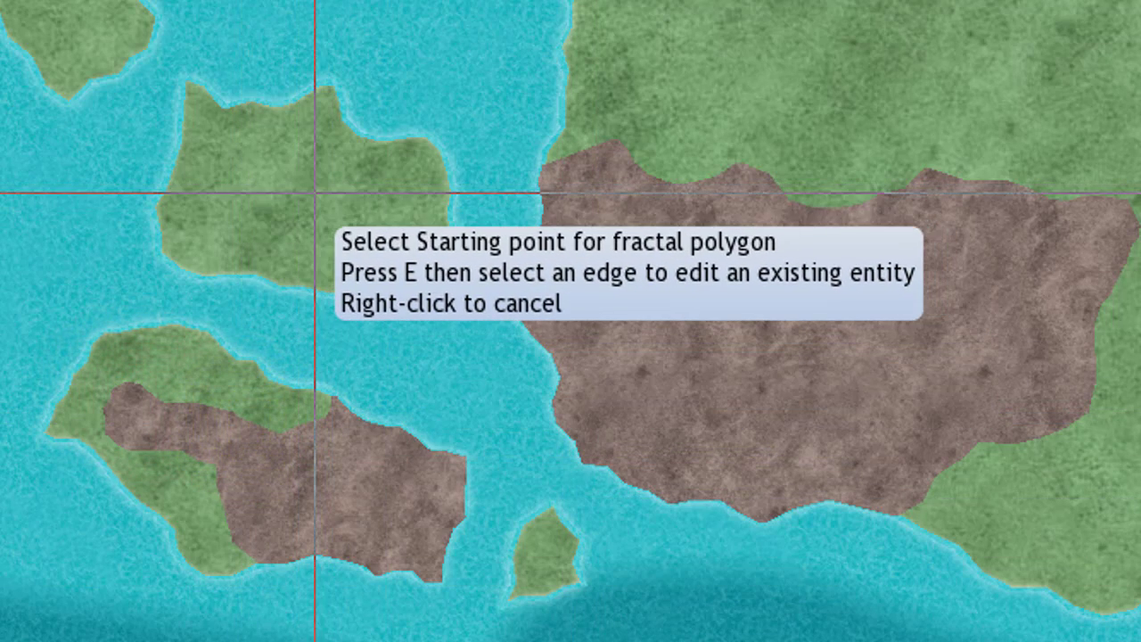
# Draw a dark mountain area on the large islet off the west coast, tracing its coastline around and leaving a green pocket inland.
pyautogui.click(307, 177)
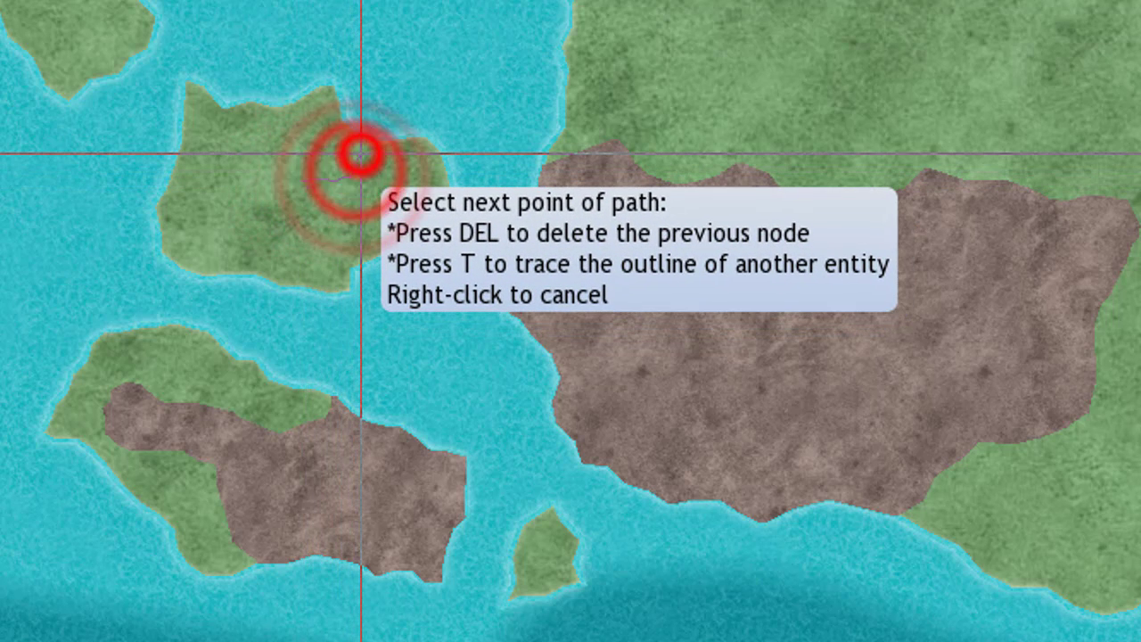
pyautogui.press('t')
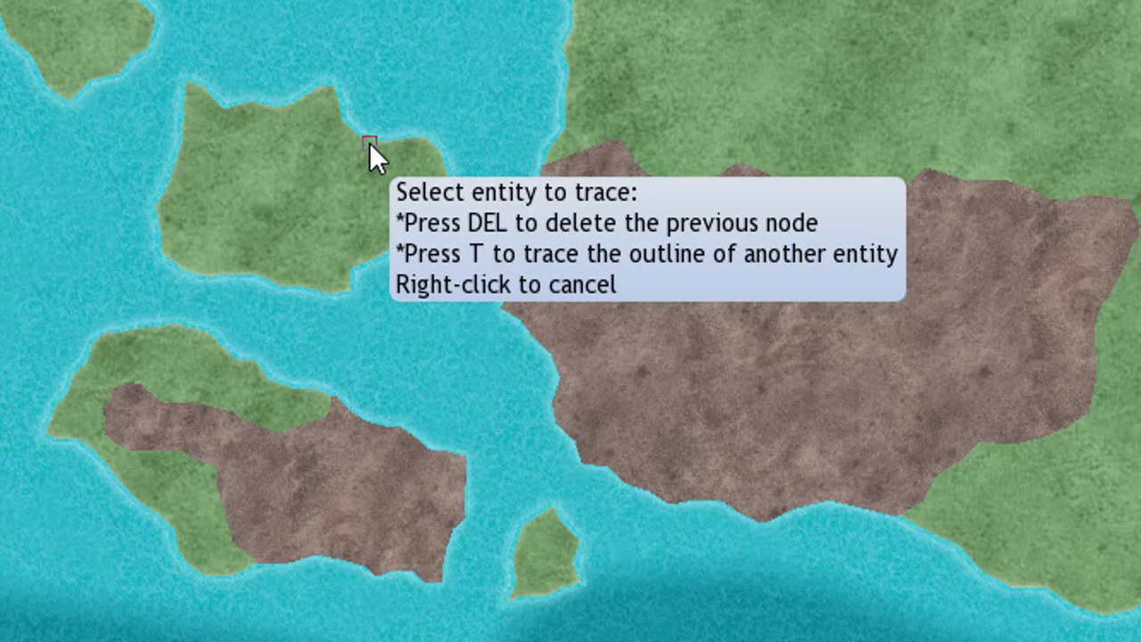
pyautogui.click(369, 145)
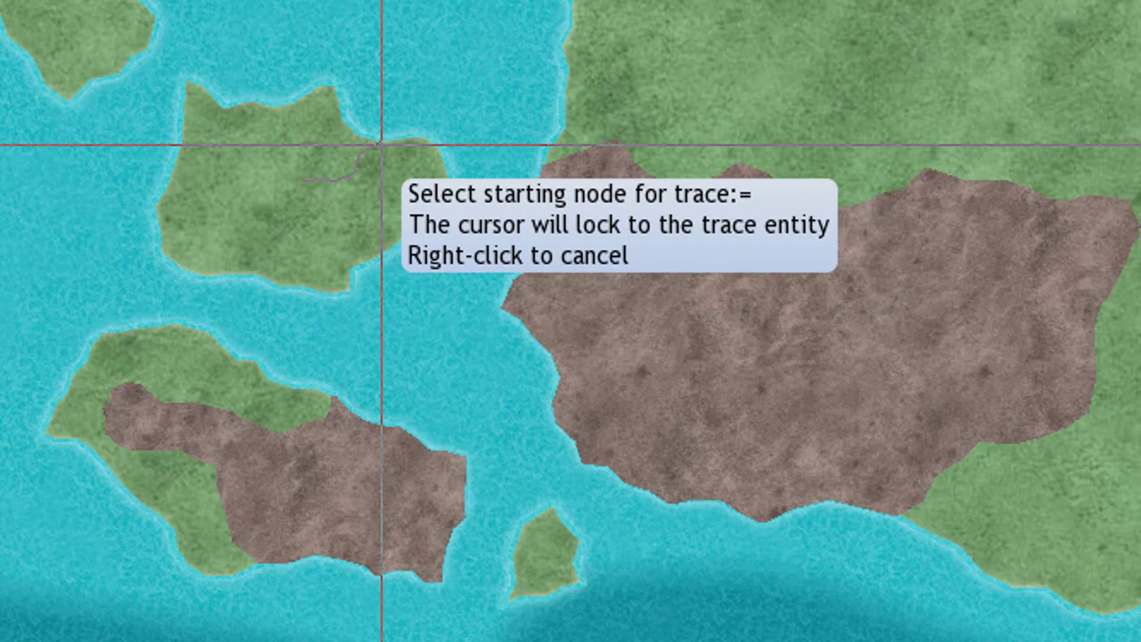
pyautogui.click(381, 142)
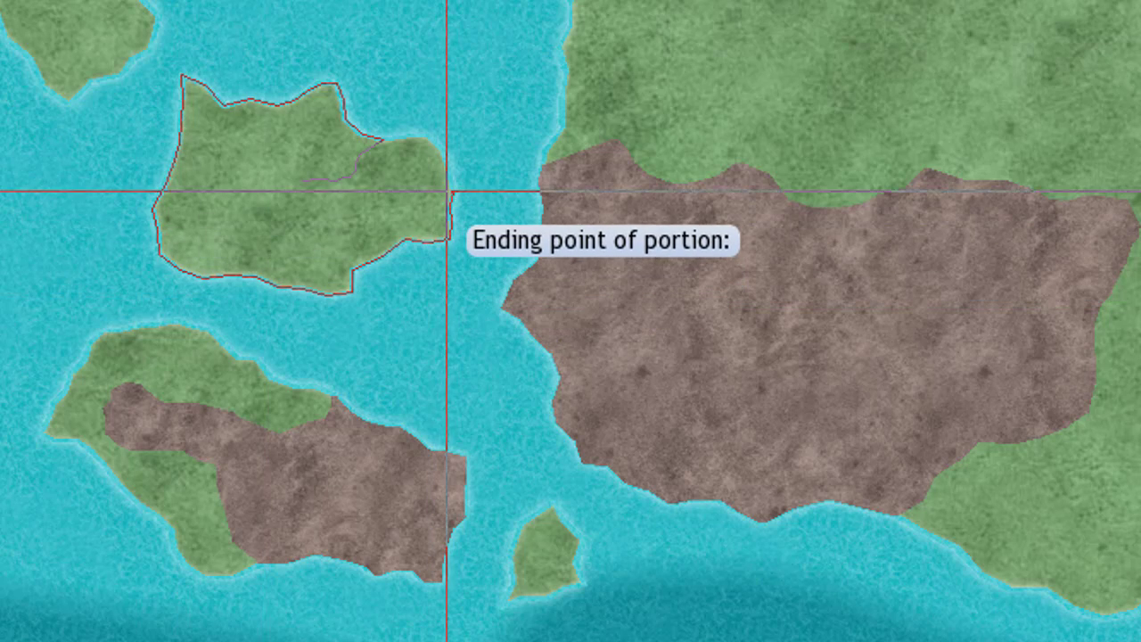
pyautogui.click(424, 157)
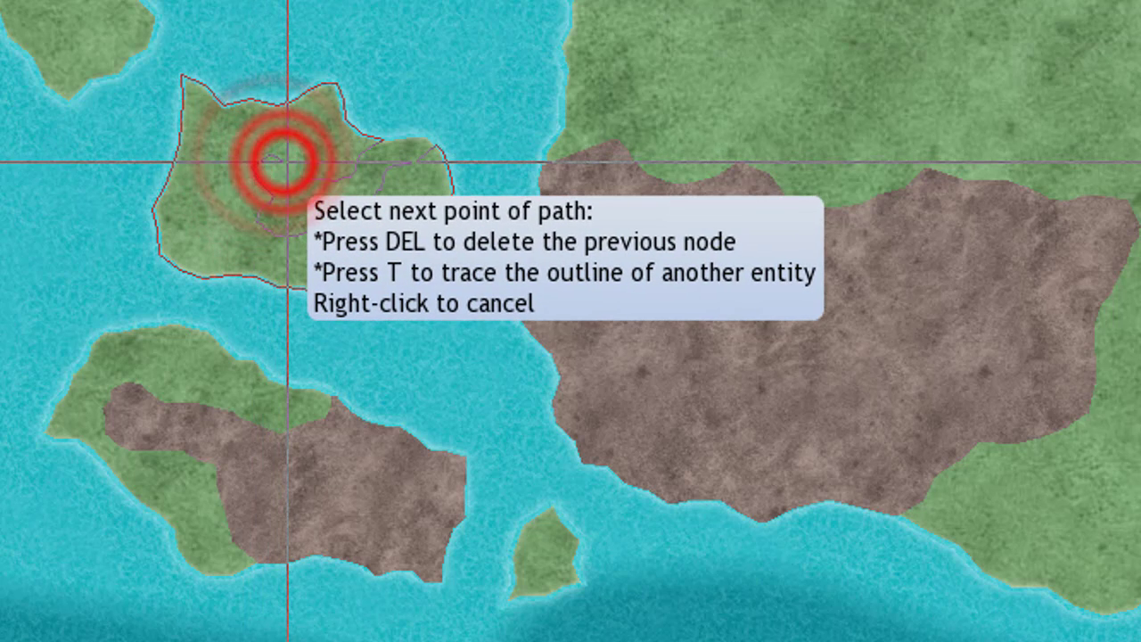
pyautogui.click(286, 163)
pyautogui.rightClick(288, 165)
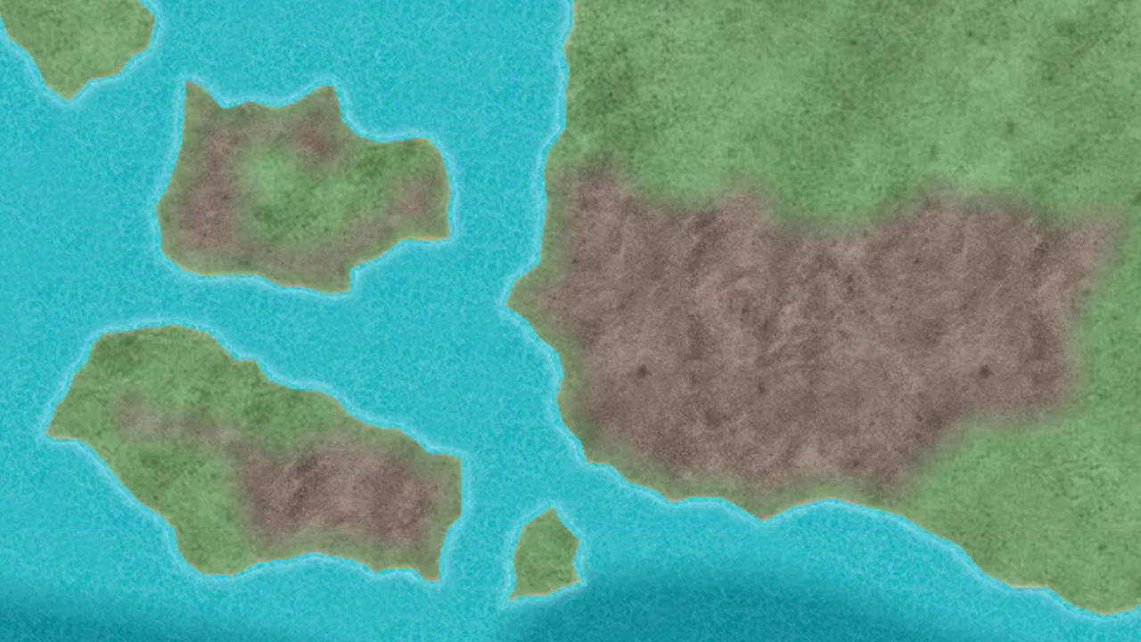
# Draw a dark mountain area in the middle of the mainland, just north of the southwestern mountains.
pyautogui.press('Return')
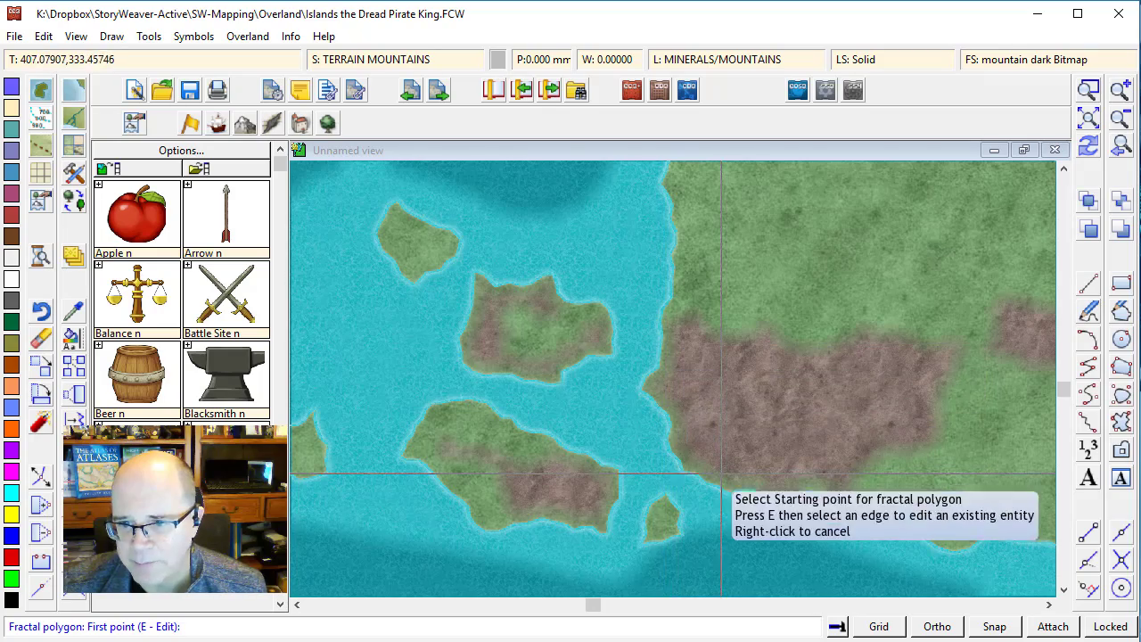
pyautogui.click(1088, 118)
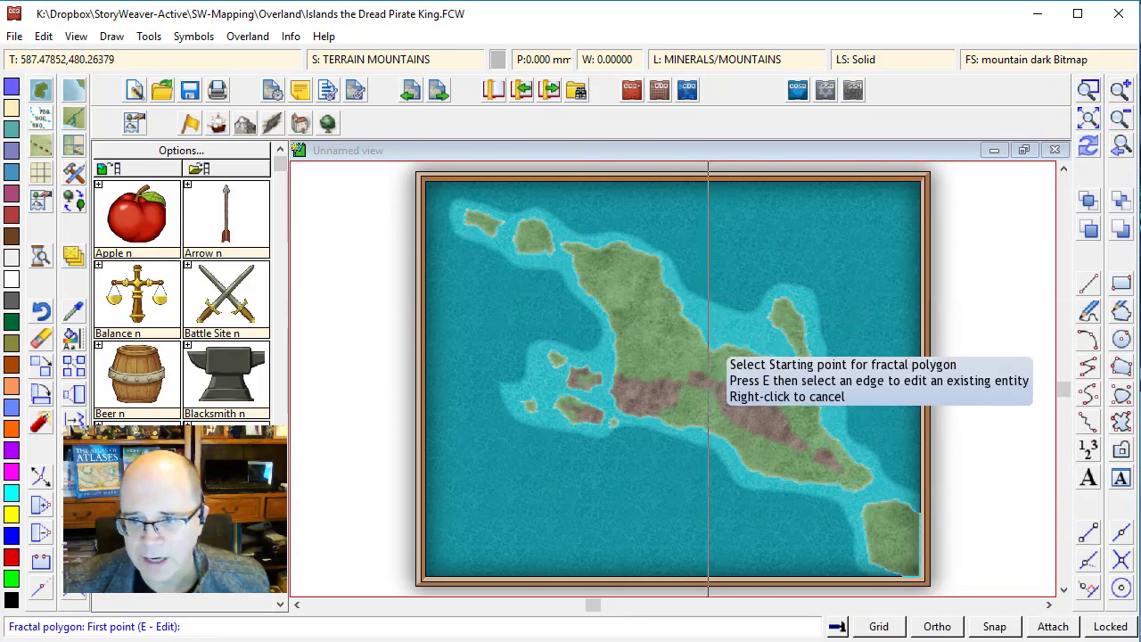
pyautogui.click(693, 370)
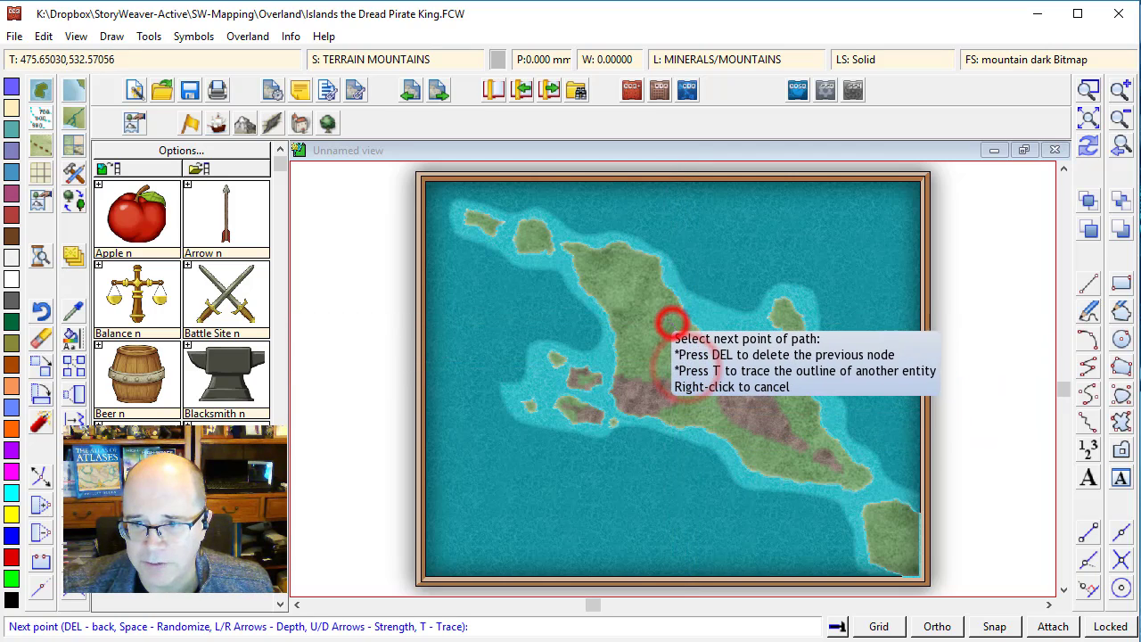
pyautogui.click(655, 351)
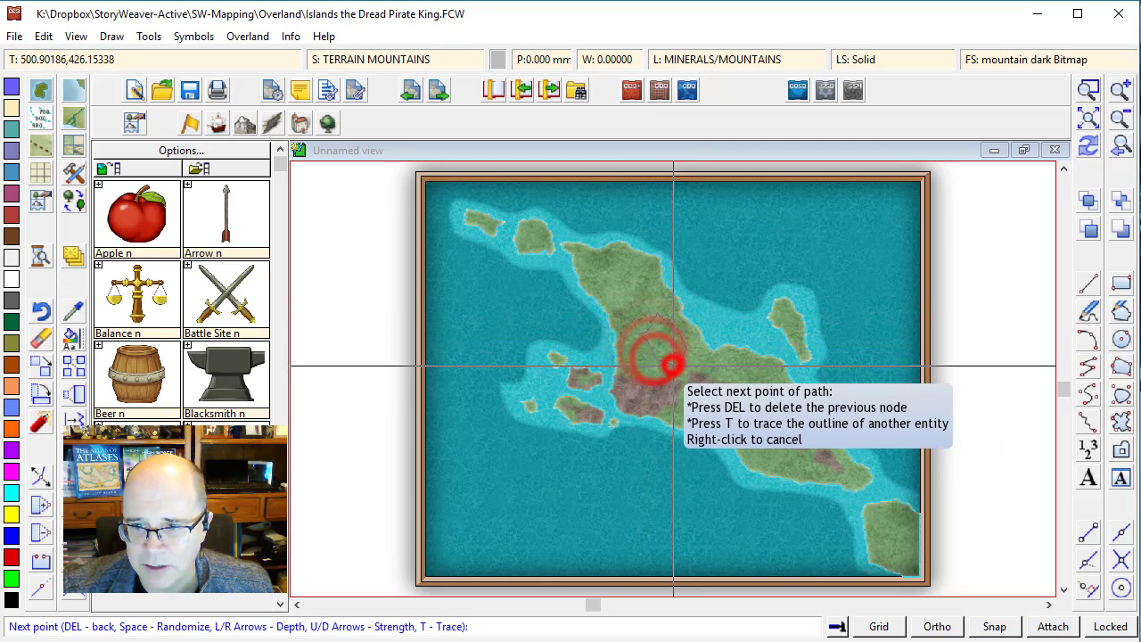
pyautogui.rightClick(747, 426)
# Draw a narrow dark mountain range inland along the mainland's northern arm, running northwest to near its tip and back.
pyautogui.click(635, 298)
pyautogui.click(630, 275)
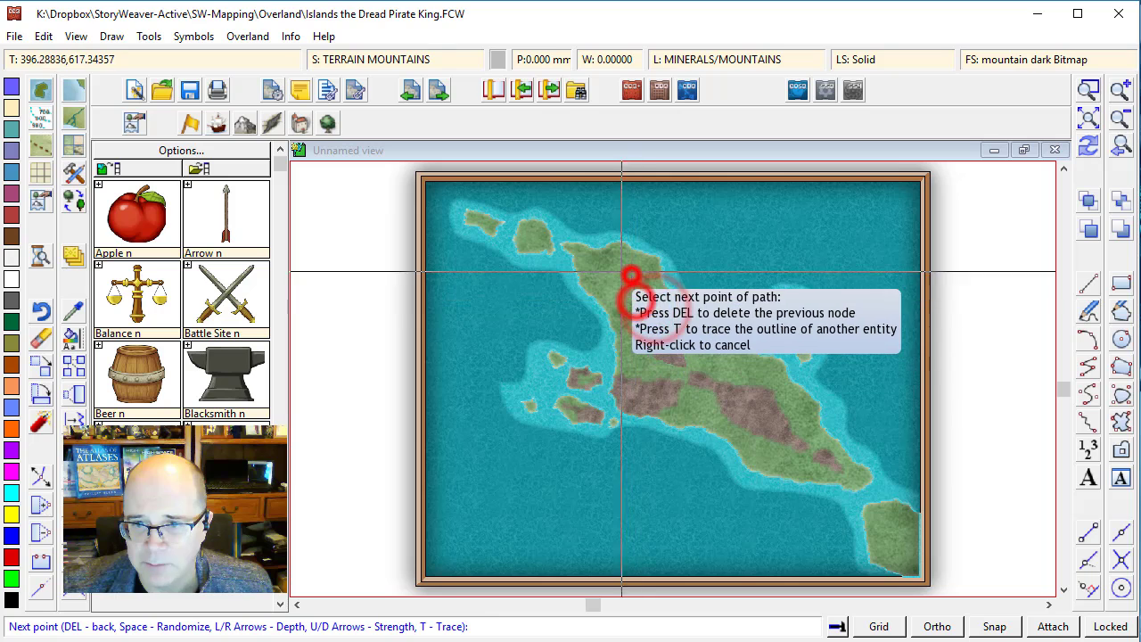
pyautogui.click(613, 261)
pyautogui.click(577, 254)
pyautogui.click(591, 274)
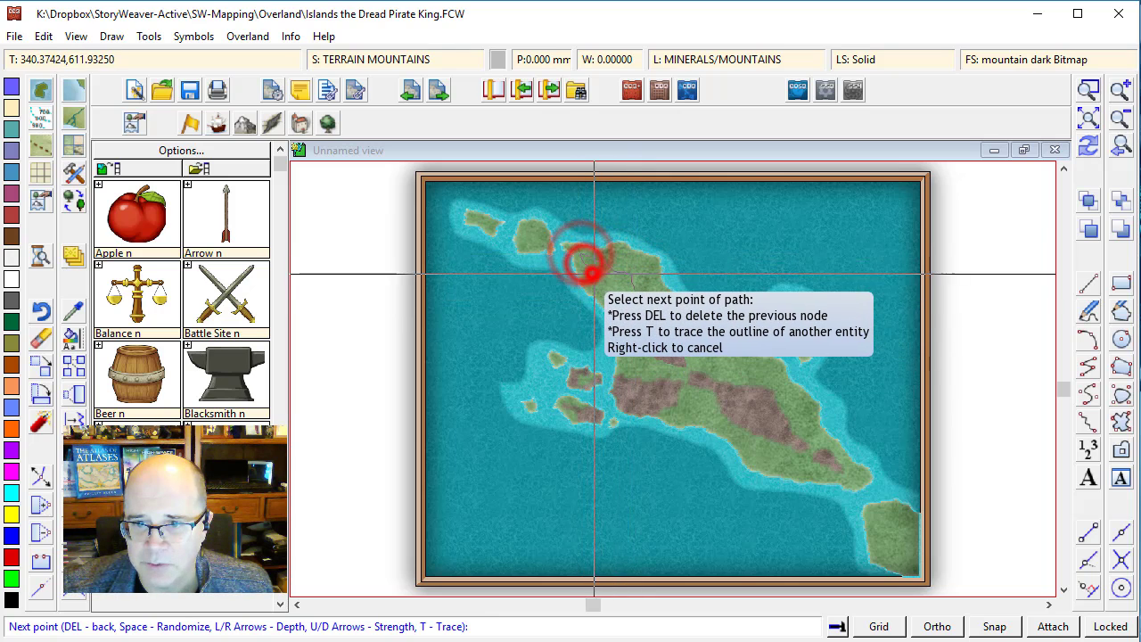
pyautogui.click(613, 288)
pyautogui.click(616, 300)
pyautogui.click(639, 312)
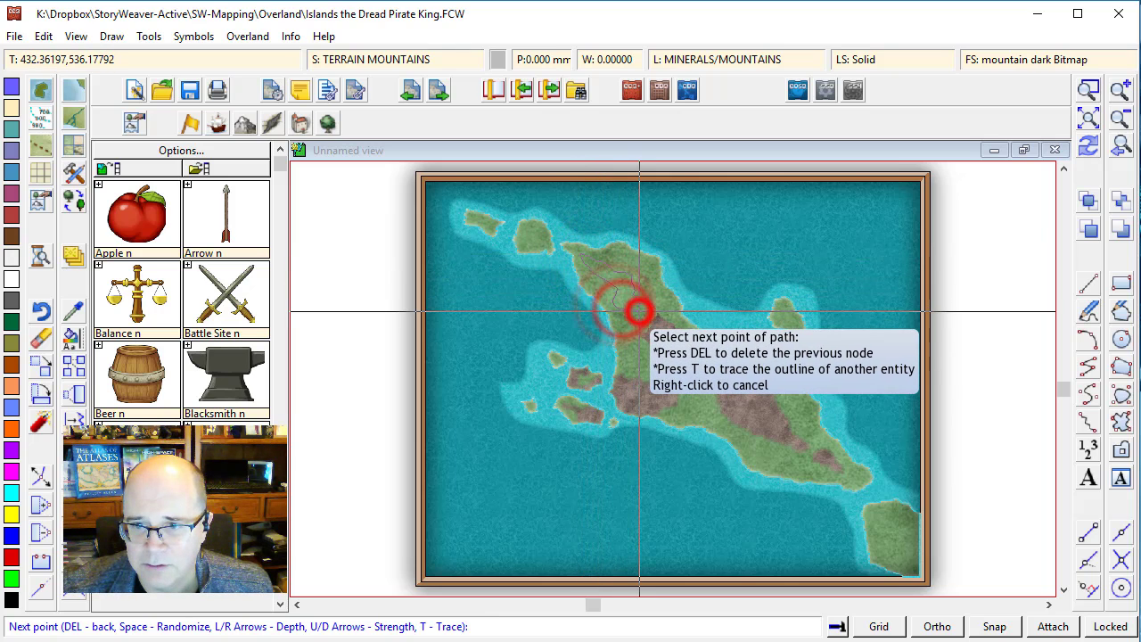
pyautogui.rightClick(638, 314)
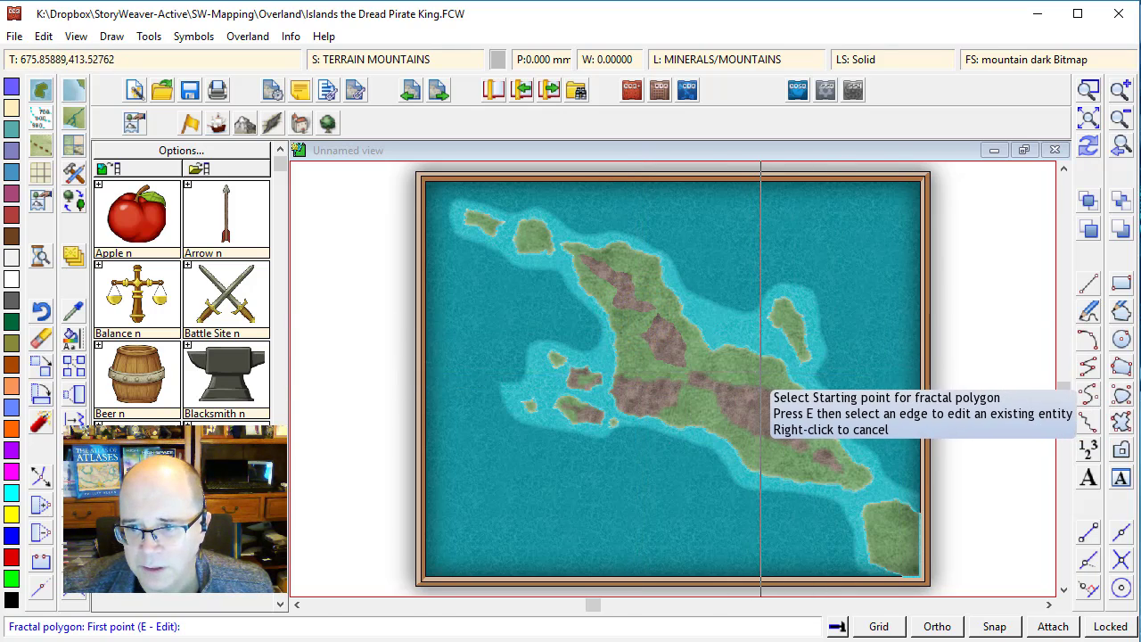
# Draw a small mountain patch near the mainland's northeast coast and a narrow mountain area along the islet off that coast.
pyautogui.click(767, 373)
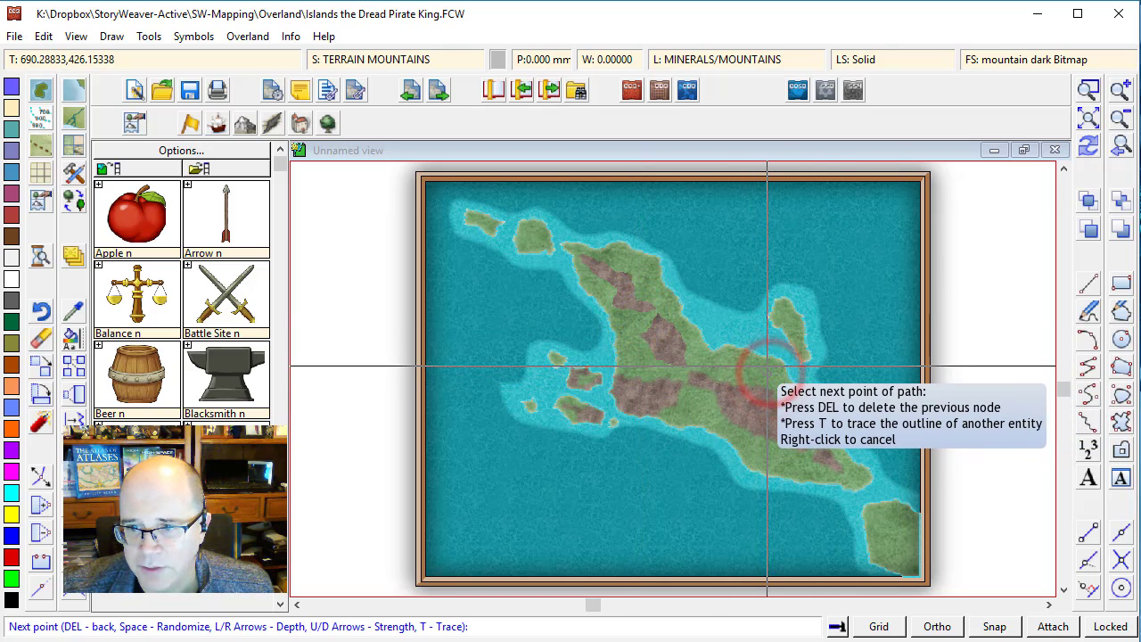
pyautogui.rightClick(766, 366)
pyautogui.click(783, 318)
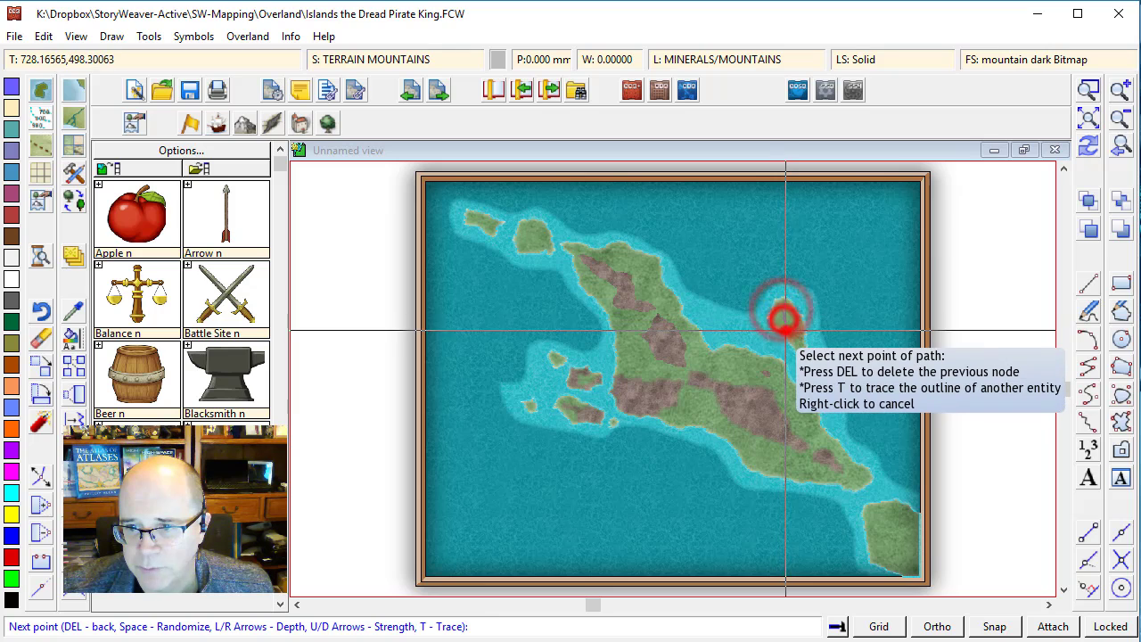
pyautogui.click(790, 315)
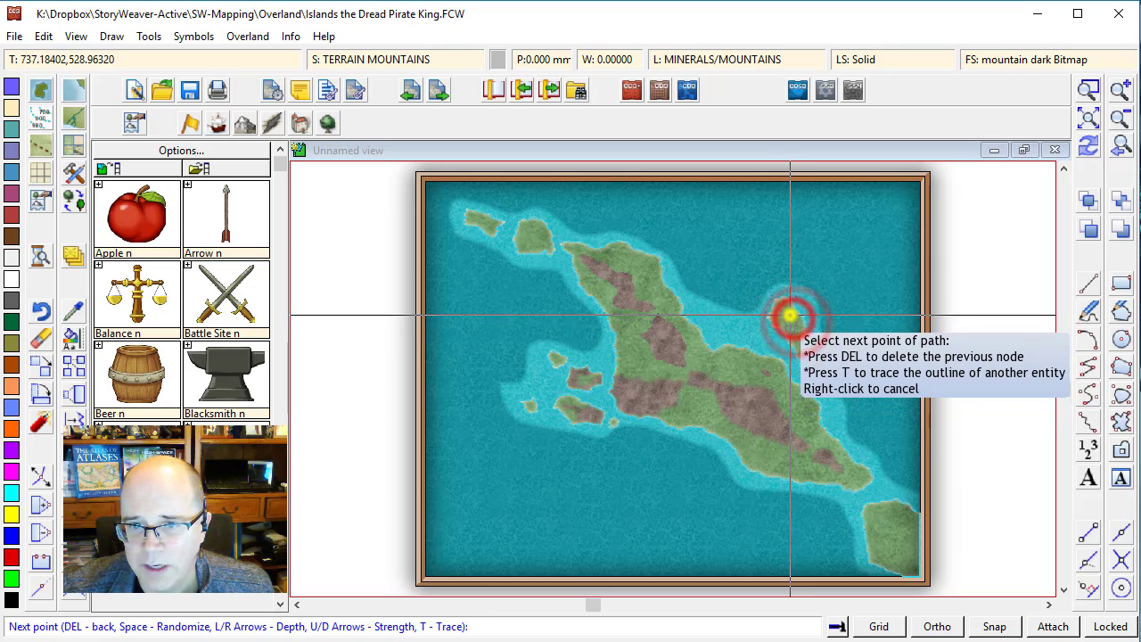
pyautogui.rightClick(789, 315)
# Draw mountain areas on the islet just off the mainland's northwest tip and on the southeast corner island, and redraw the map.
pyautogui.click(526, 242)
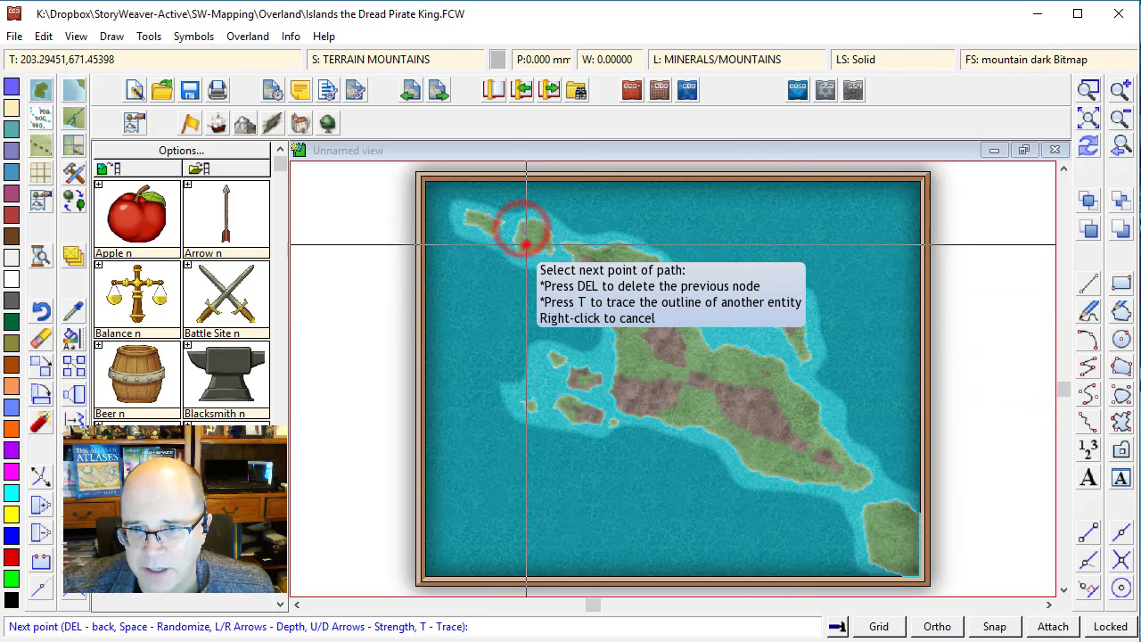
pyautogui.rightClick(533, 228)
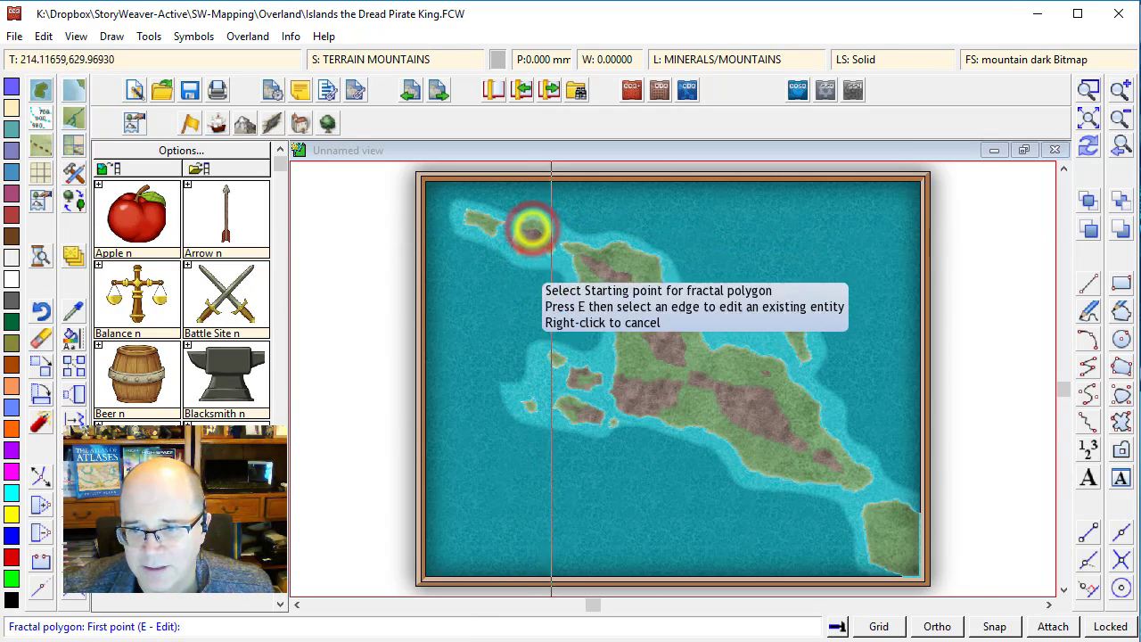
pyautogui.click(876, 529)
pyautogui.click(888, 560)
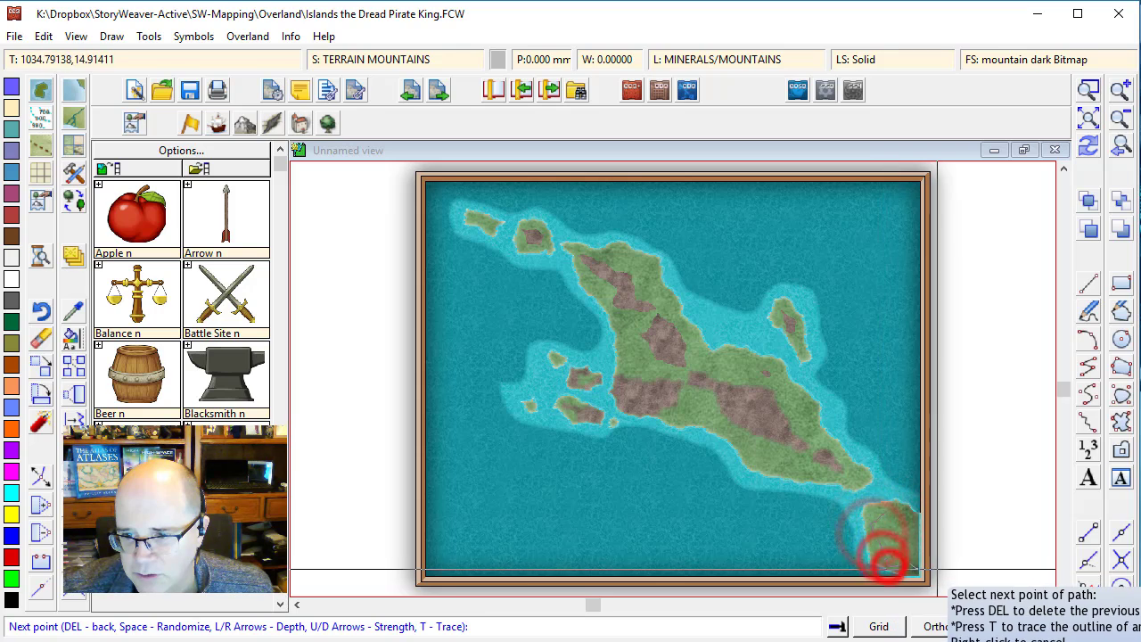
pyautogui.rightClick(894, 518)
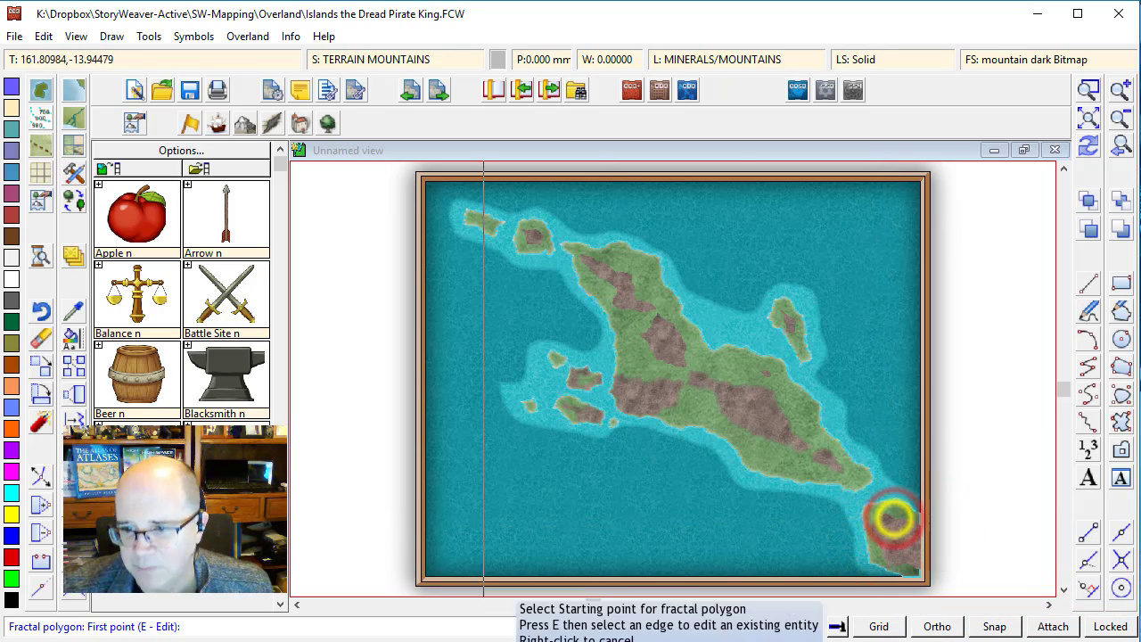
pyautogui.click(1089, 146)
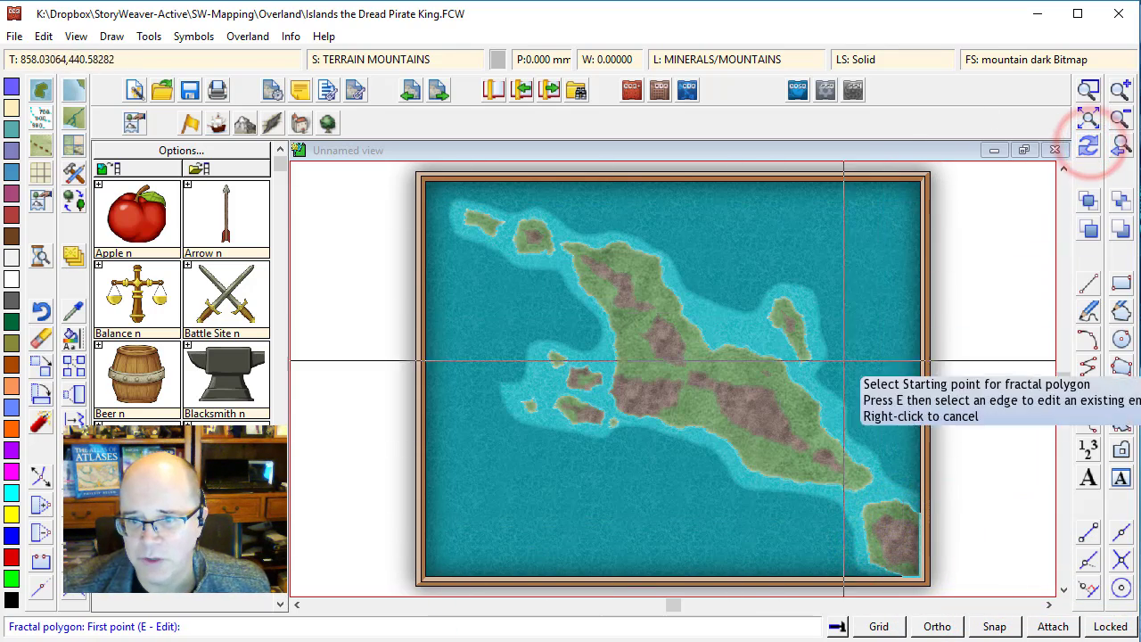